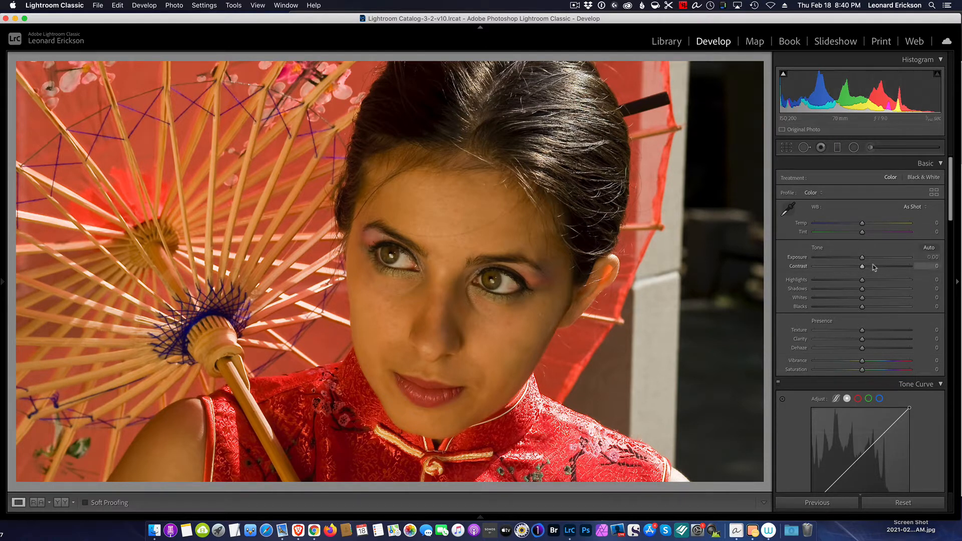
# Apply automatic tone adjustments to the portrait and check its shadow clipping with the Blacks threshold preview
pyautogui.click(929, 248)
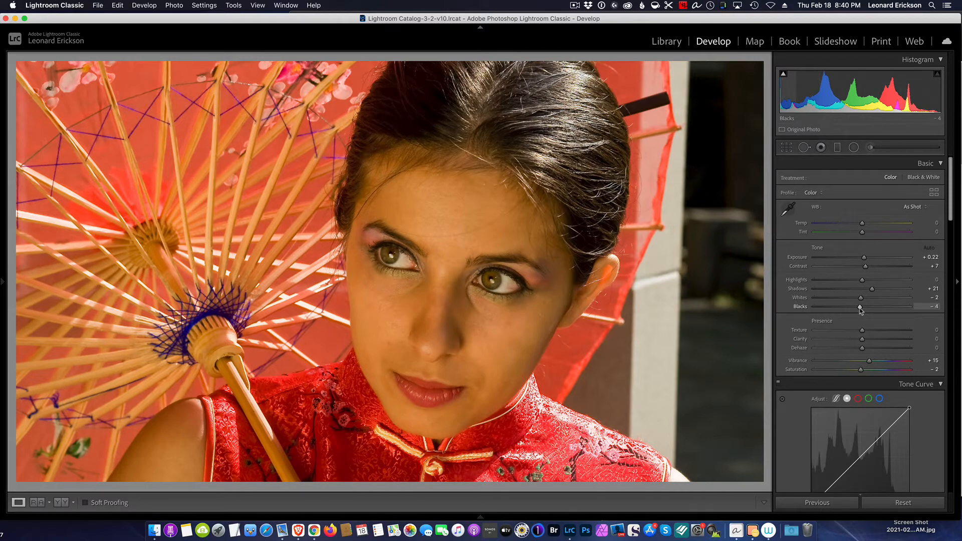
pyautogui.press('alt')
pyautogui.moveTo(860, 308); pyautogui.dragTo(860, 310)
pyautogui.press('alt')
pyautogui.moveTo(861, 310); pyautogui.dragTo(861, 310)
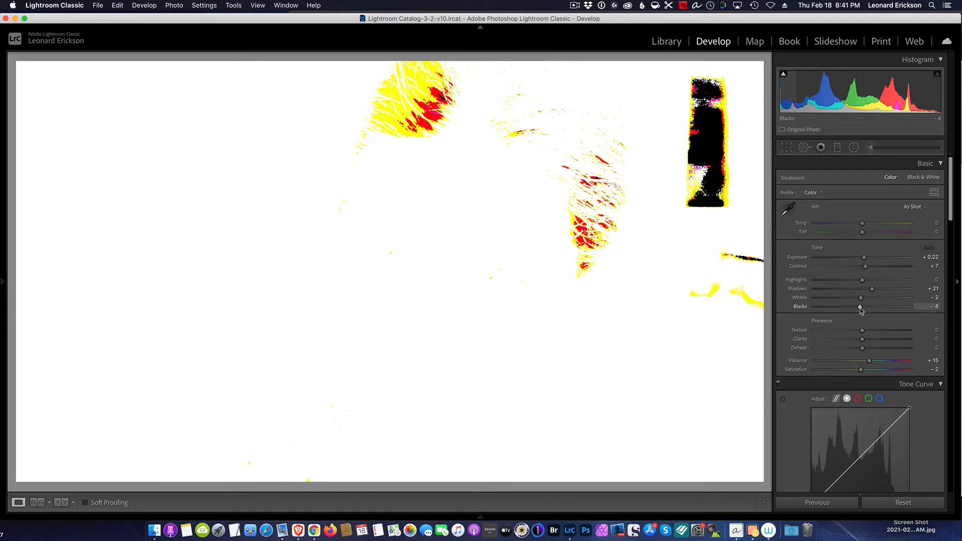
pyautogui.moveTo(861, 311); pyautogui.dragTo(861, 311)
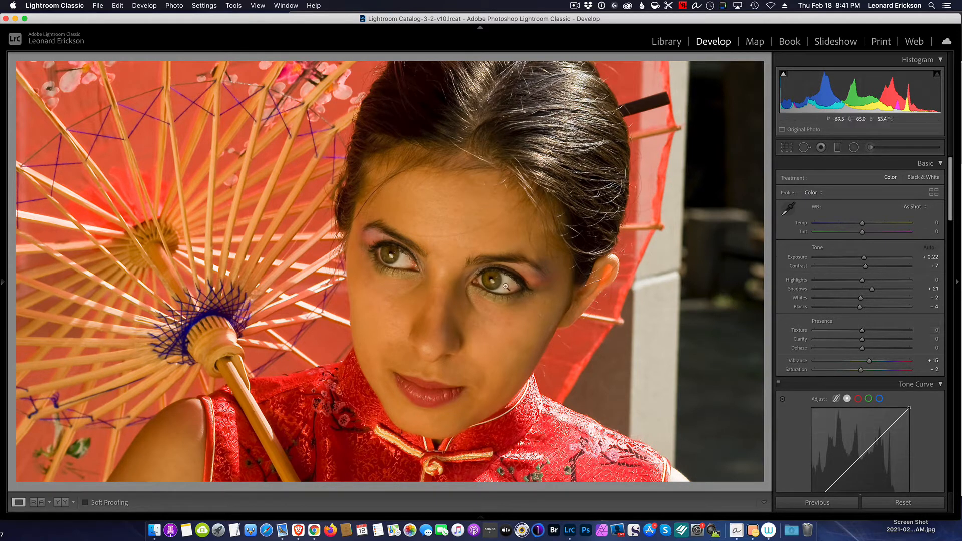
# Raise Whites to +9, using the clipping preview to judge the highlights
pyautogui.press('alt')
pyautogui.keyDown('alt'); pyautogui.click(861, 300); pyautogui.keyUp('alt')
pyautogui.moveTo(861, 300)
pyautogui.mouseDown()
pyautogui.moveTo(884, 301)
pyautogui.moveTo(867, 300)
pyautogui.mouseUp()
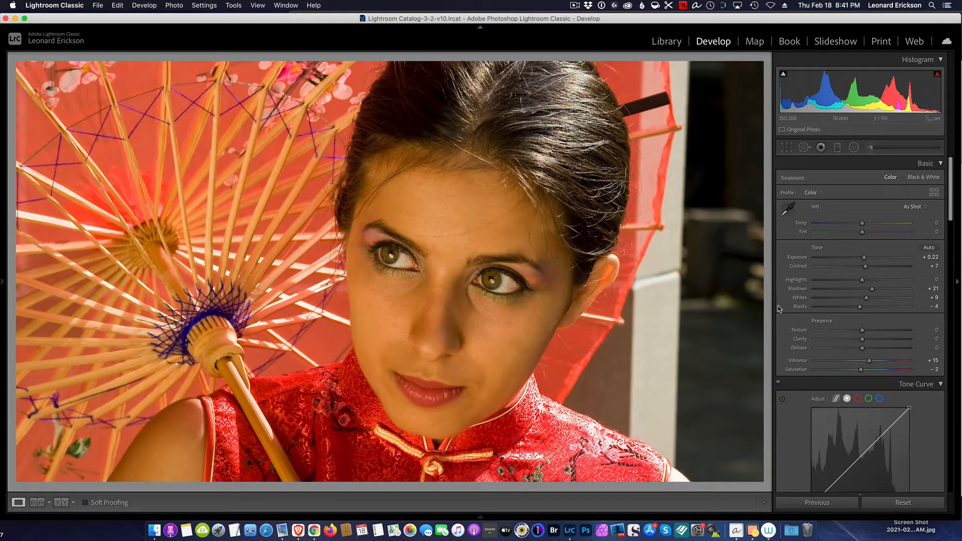
pyautogui.click(778, 383)
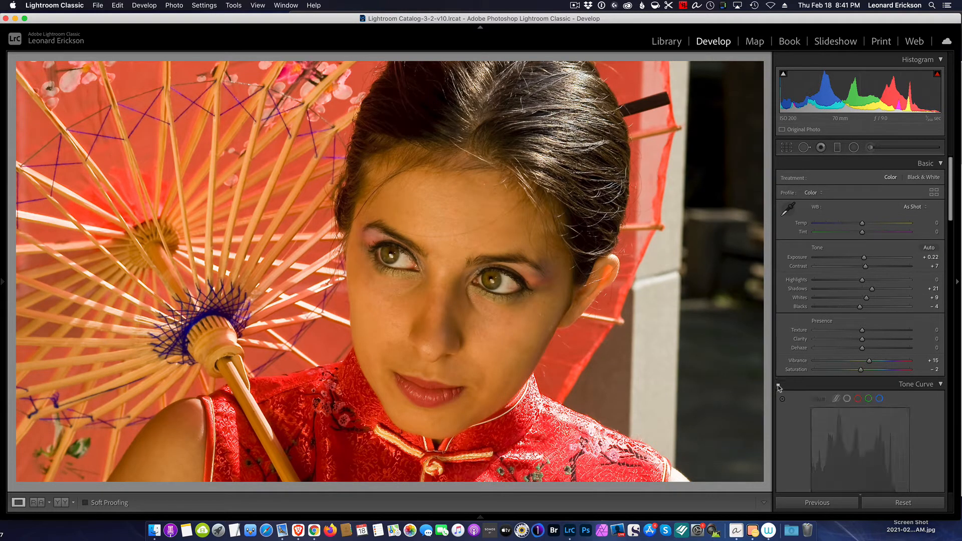
pyautogui.click(778, 384)
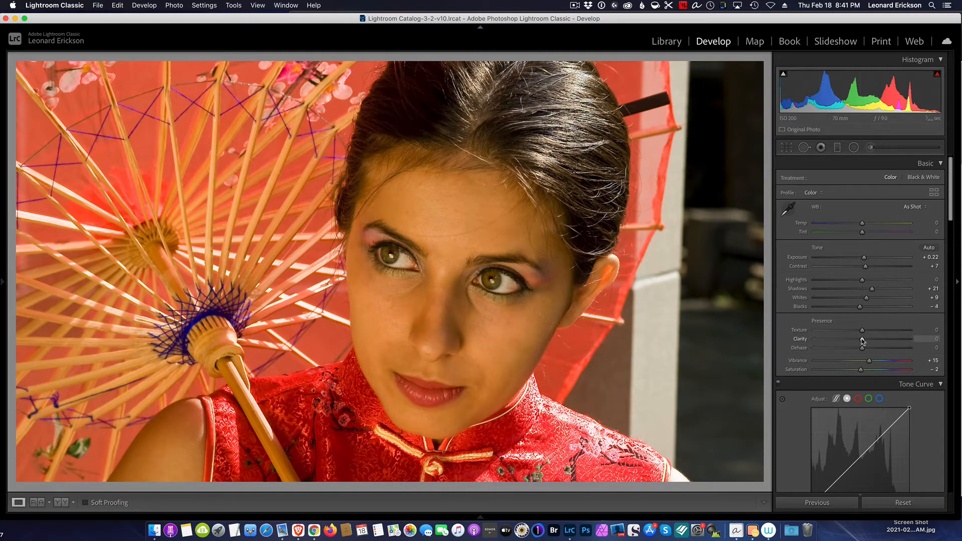
# Increase Clarity to +46, judging the detail around the woman's eyes
pyautogui.moveTo(862, 341); pyautogui.dragTo(874, 342)
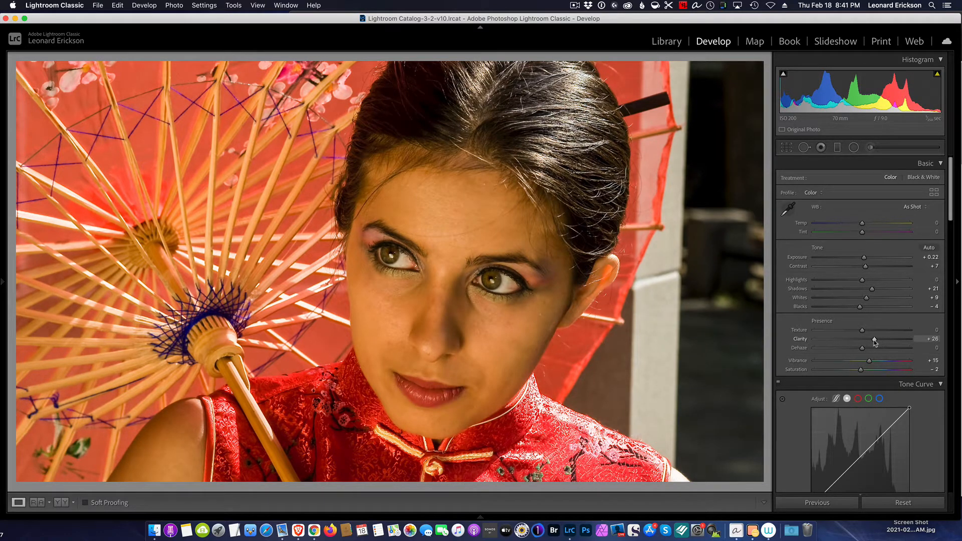
pyautogui.moveTo(874, 343); pyautogui.dragTo(875, 343)
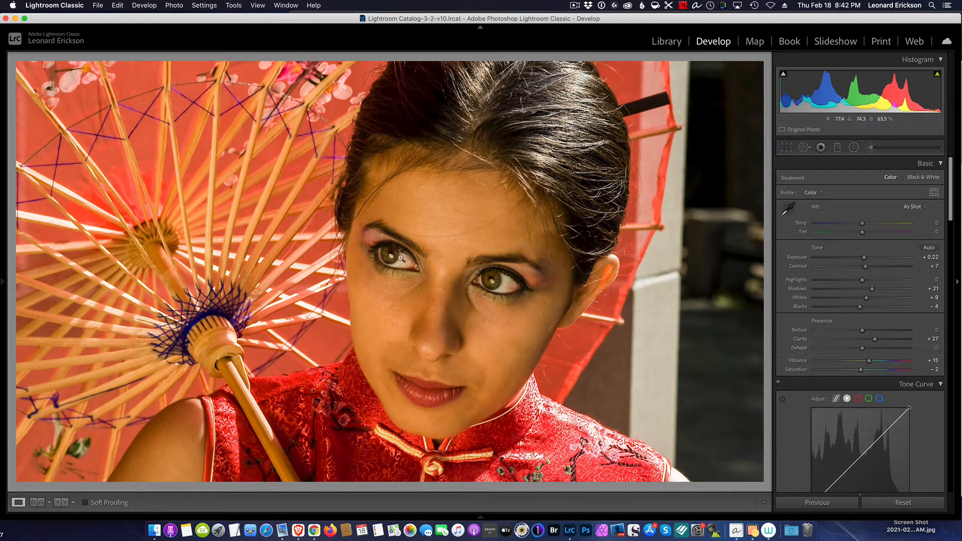
pyautogui.moveTo(2, 76)
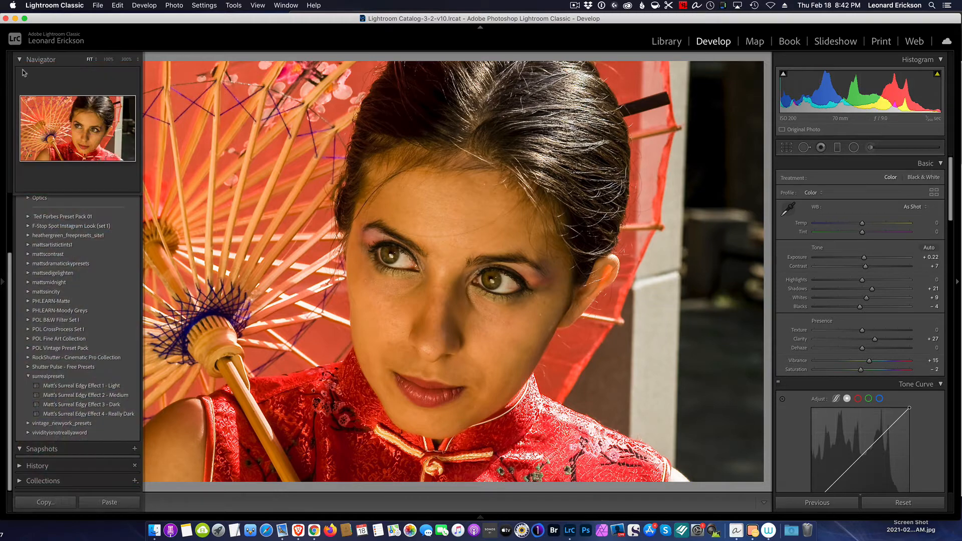
pyautogui.click(126, 59)
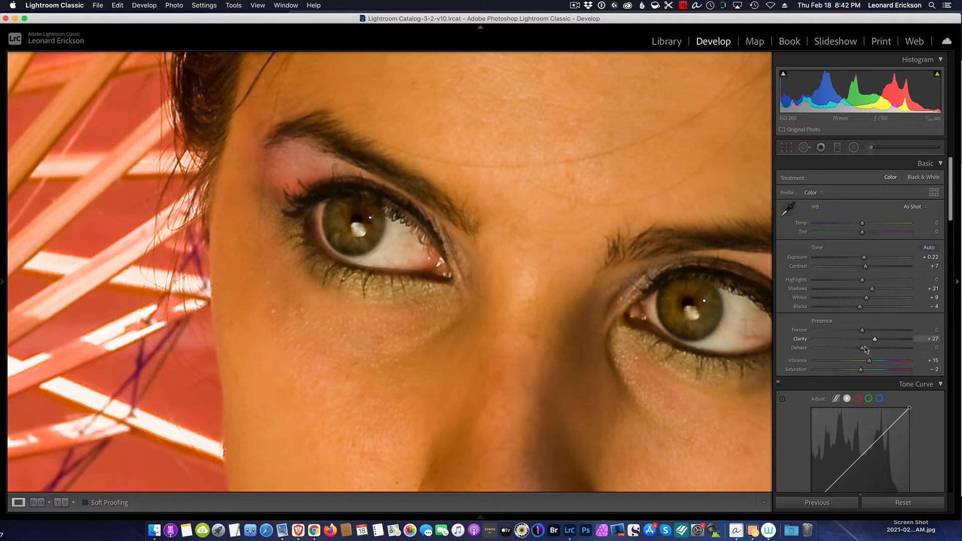
pyautogui.moveTo(875, 339); pyautogui.dragTo(885, 341)
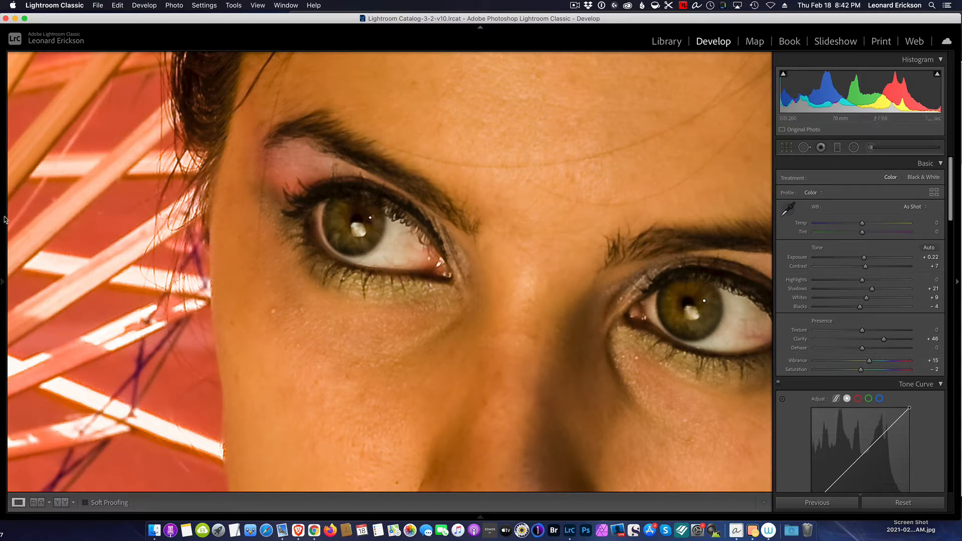
# Set the photo's overall Saturation to +14 in the basic presence adjustments
pyautogui.click(4, 283)
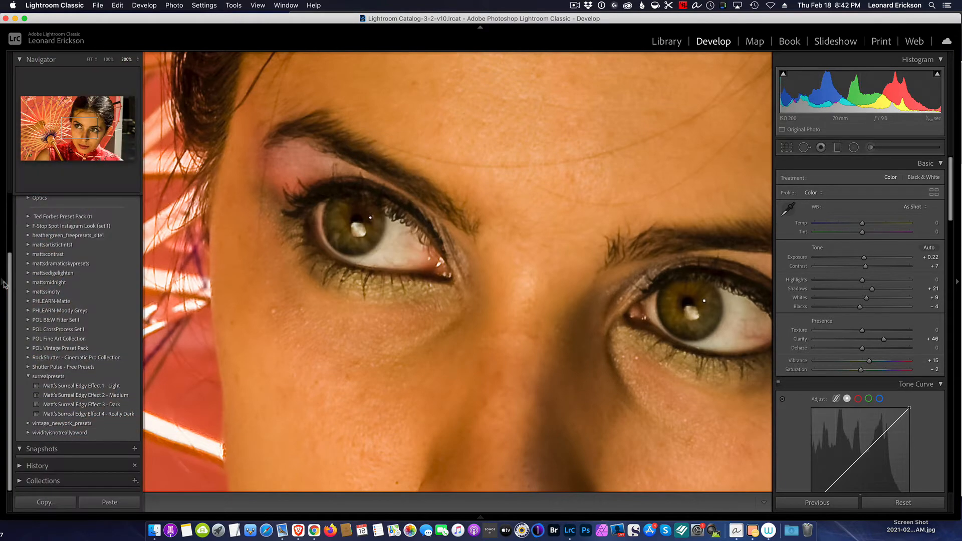
pyautogui.click(91, 60)
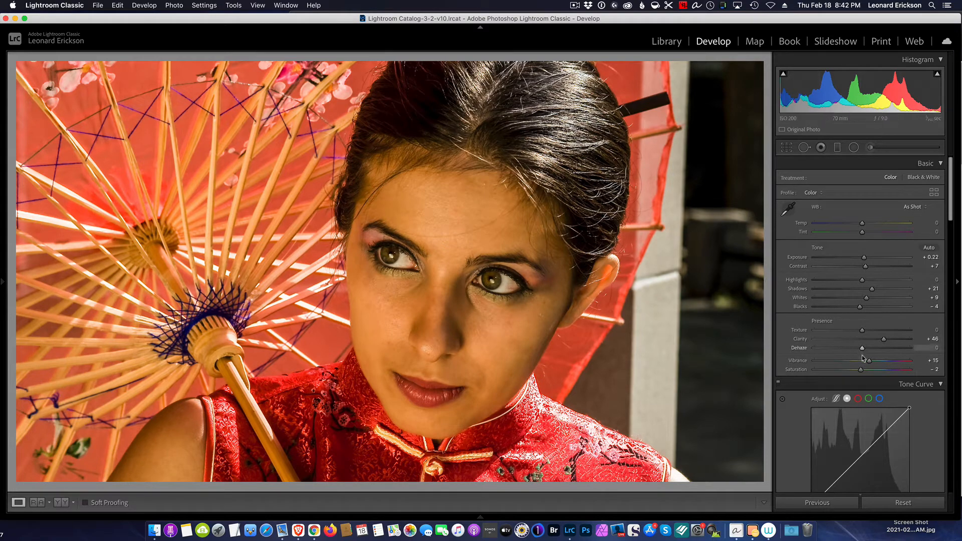
pyautogui.moveTo(860, 371); pyautogui.dragTo(869, 373)
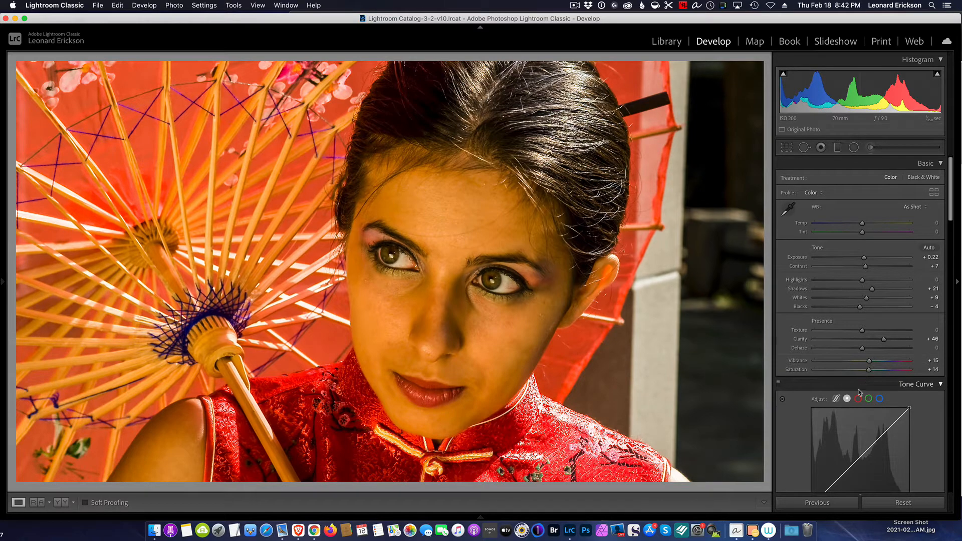
# Apply the Medium Contrast point curve and compare the photo with the Tone Curve adjustment off and on
pyautogui.scroll(-3, 860, 393)
pyautogui.scroll(-3, 859, 391)
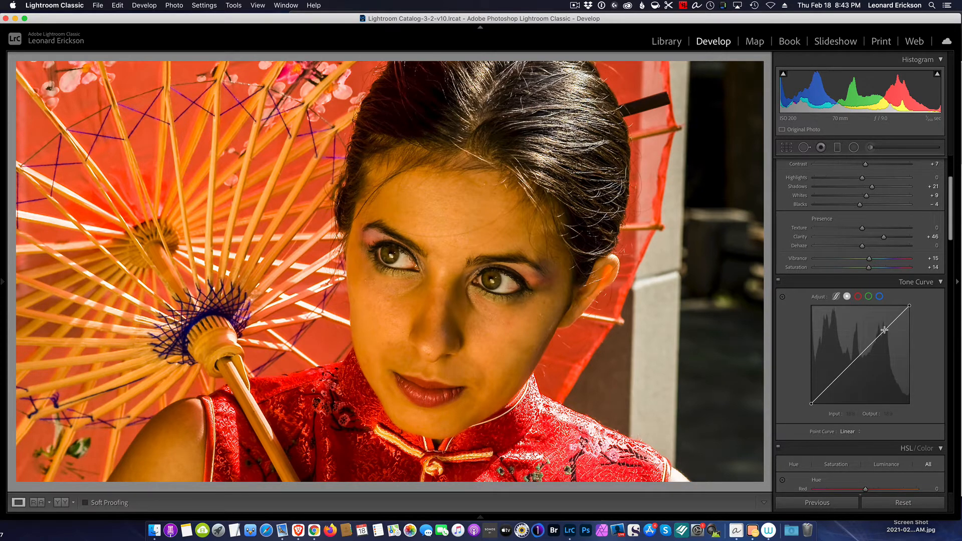
pyautogui.click(849, 432)
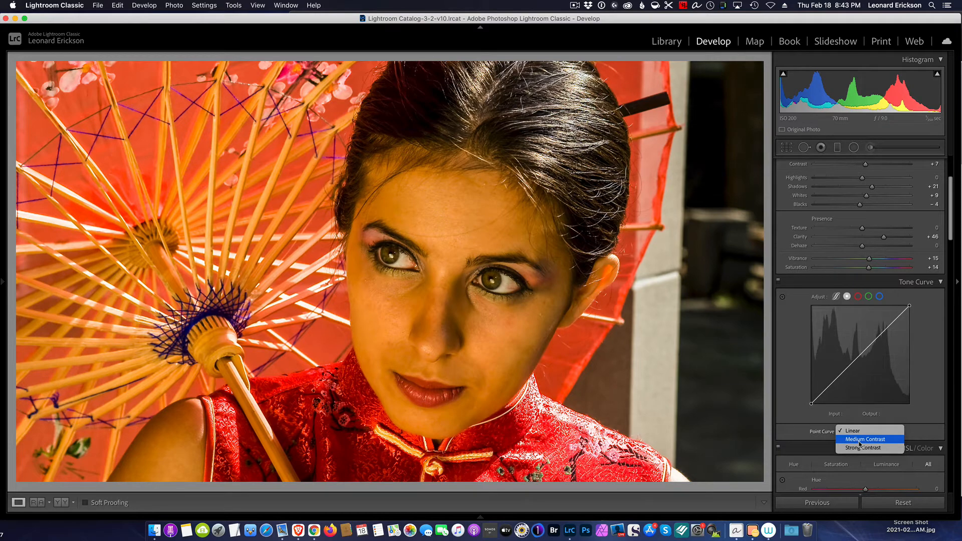
pyautogui.click(859, 440)
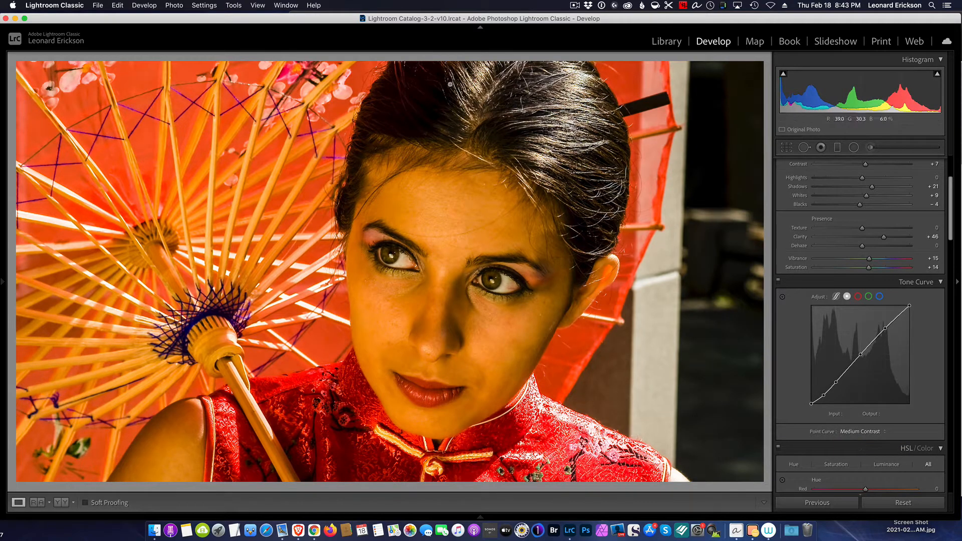
pyautogui.rightClick(874, 346)
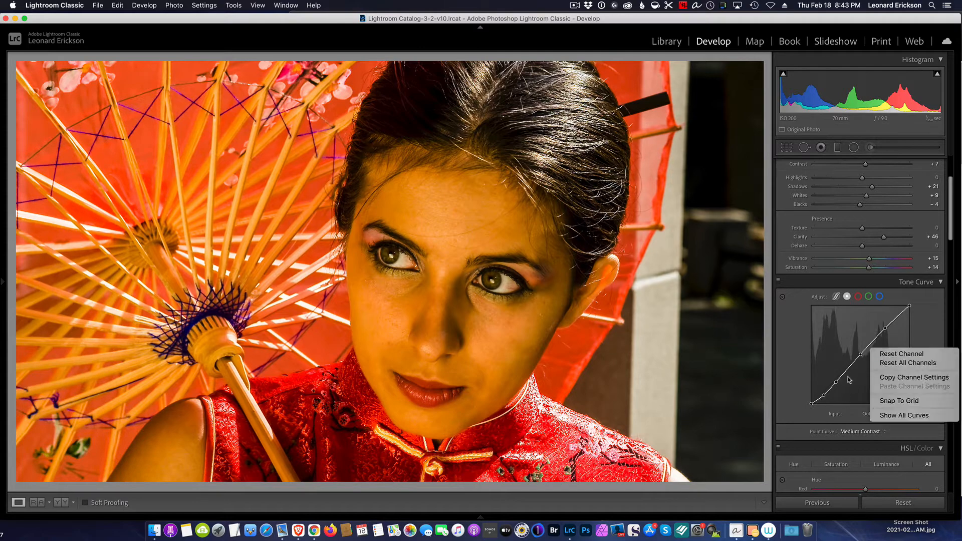
pyautogui.click(790, 354)
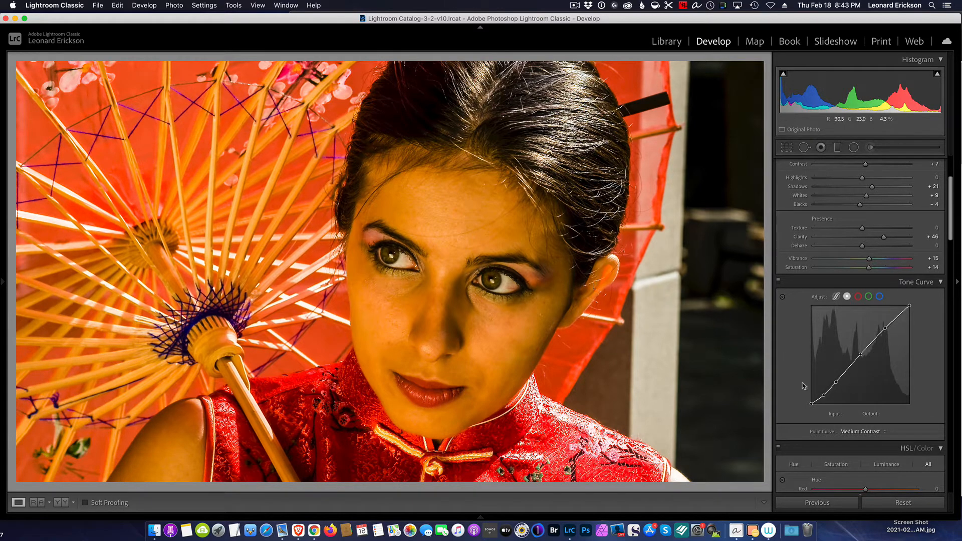
pyautogui.click(778, 281)
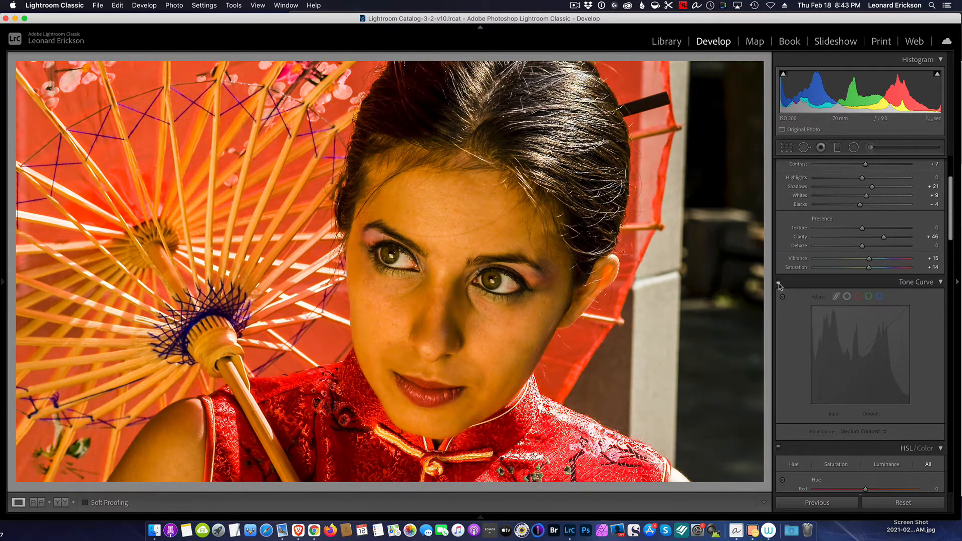
pyautogui.click(779, 282)
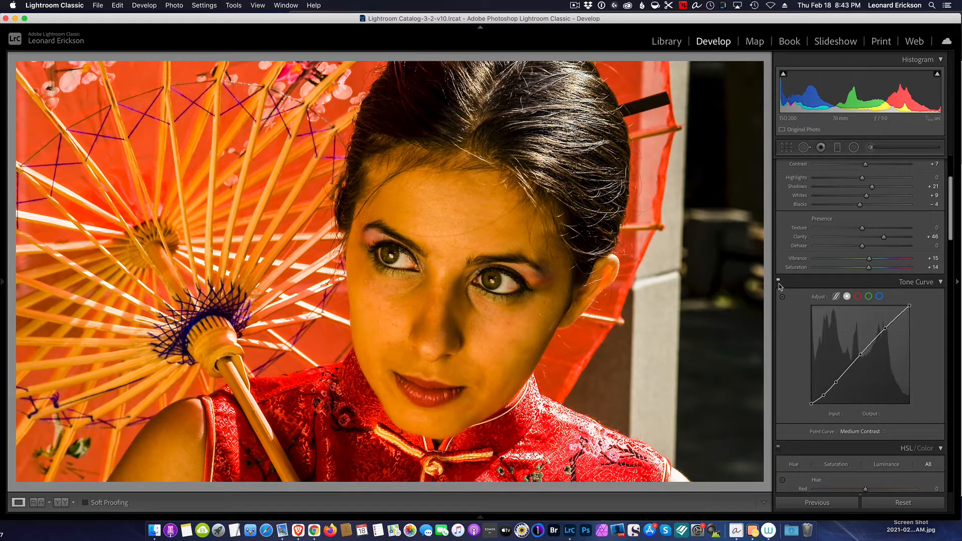
pyautogui.click(778, 282)
pyautogui.click(778, 282)
# Try the Red saturation in HSL at +100, compare with HSL off and on, and reduce it to +13
pyautogui.scroll(-5, 917, 438)
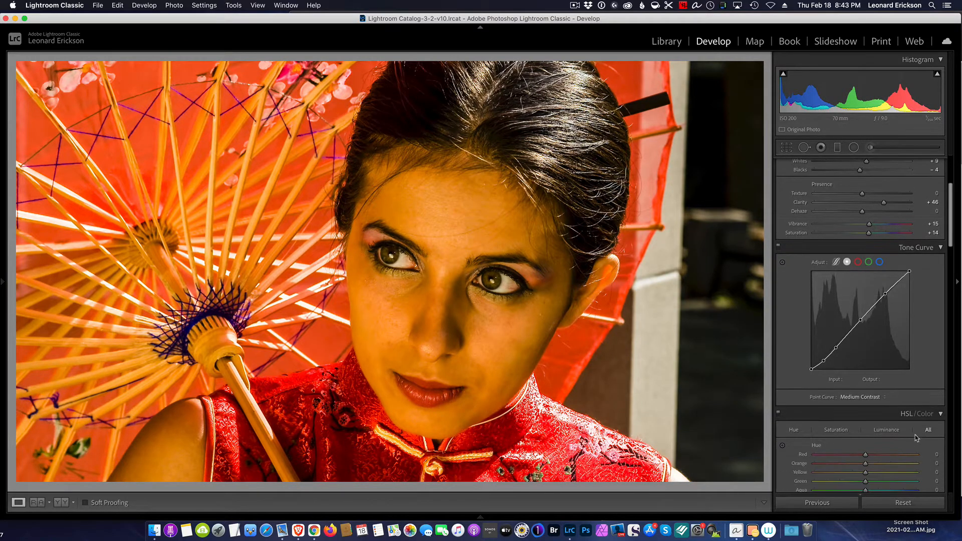
pyautogui.scroll(-5, 916, 438)
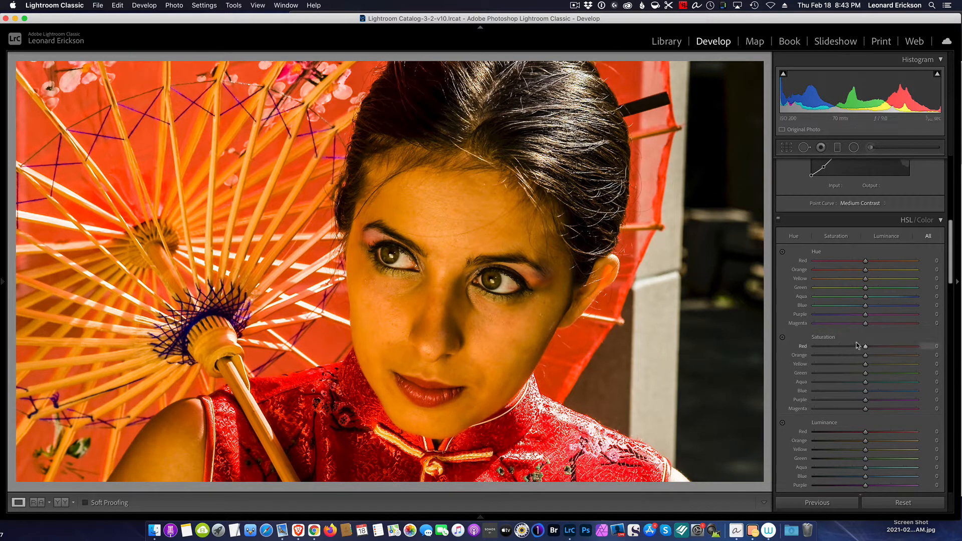
pyautogui.moveTo(867, 348); pyautogui.dragTo(919, 358)
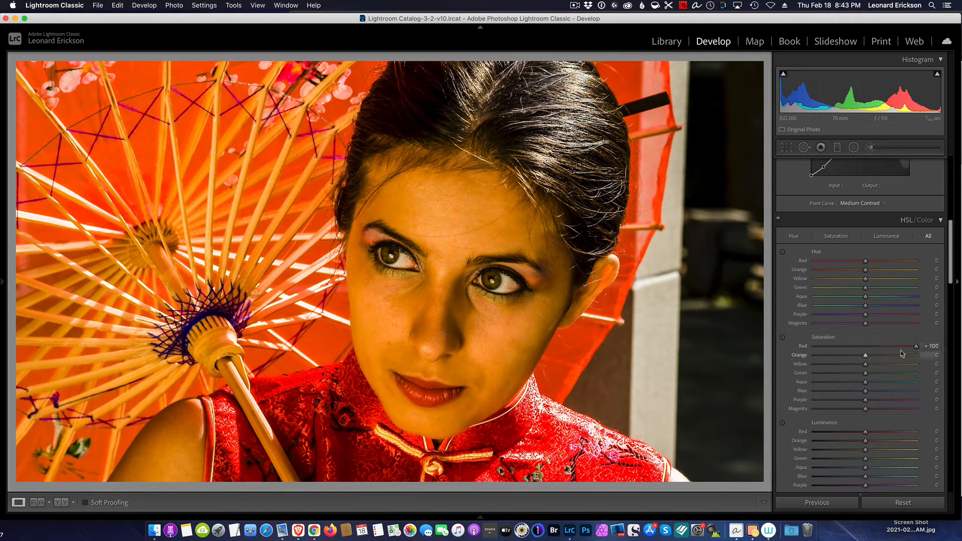
pyautogui.scroll(-3, 802, 334)
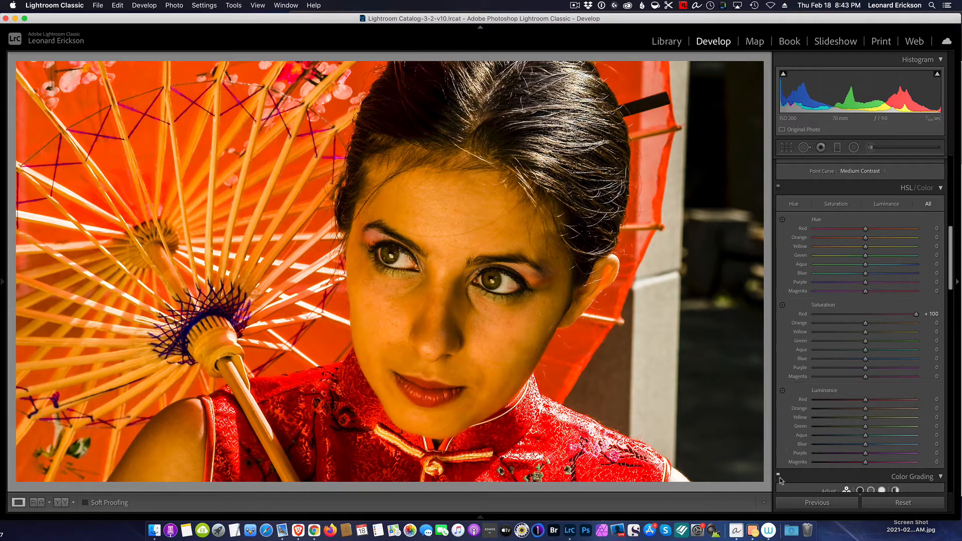
pyautogui.click(778, 188)
pyautogui.click(778, 188)
pyautogui.moveTo(915, 315); pyautogui.dragTo(875, 316)
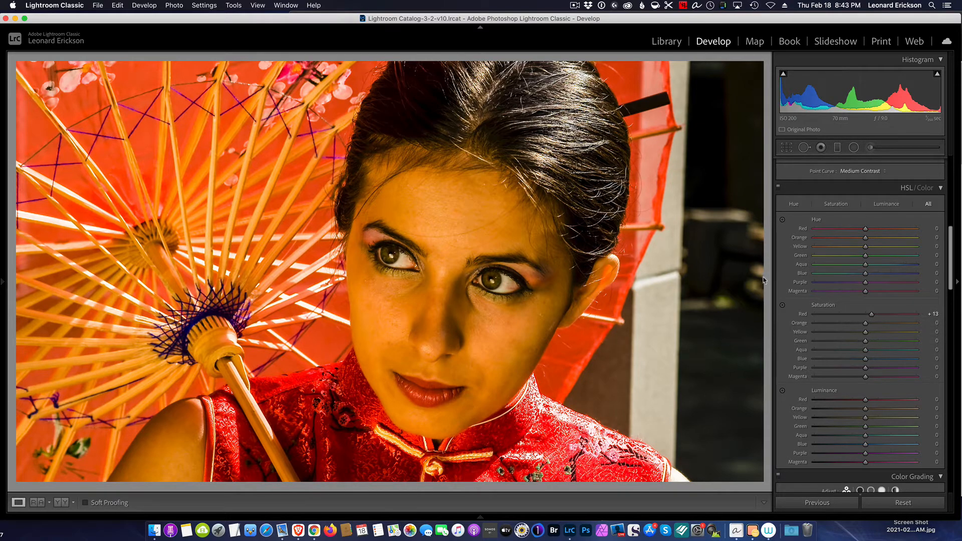
# Look through the remaining develop adjustments from Color Grading to Calibration and switch to the Before view of the portrait
pyautogui.scroll(-8, 846, 331)
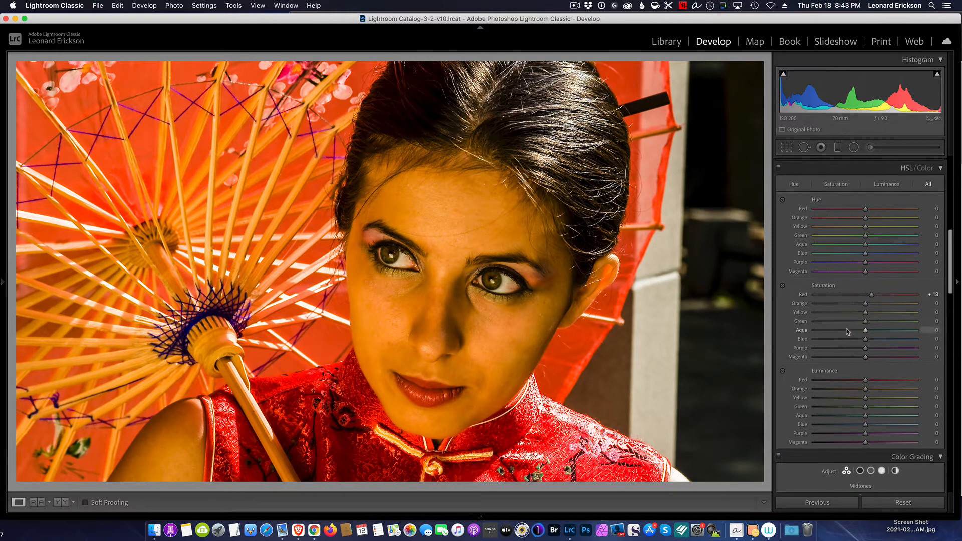
pyautogui.scroll(-7, 847, 331)
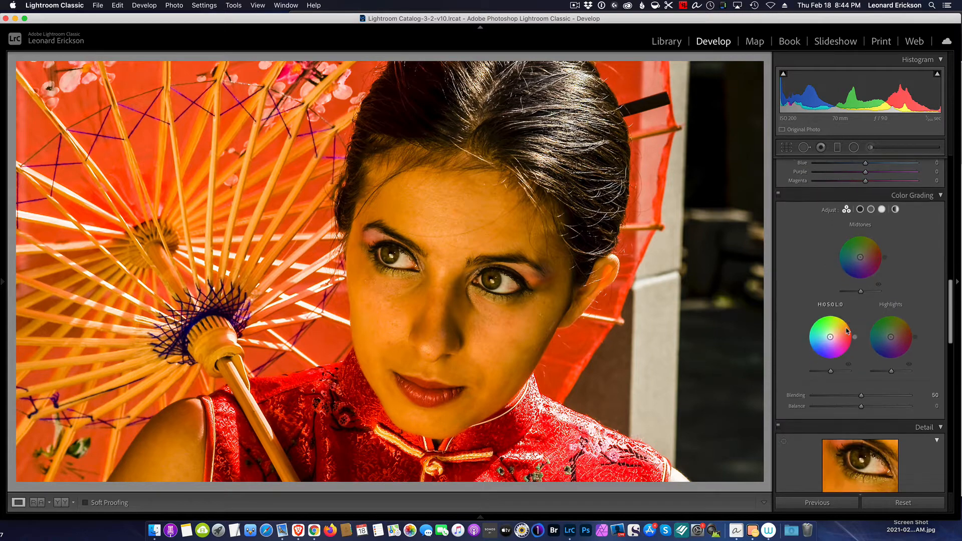
pyautogui.scroll(-8, 846, 331)
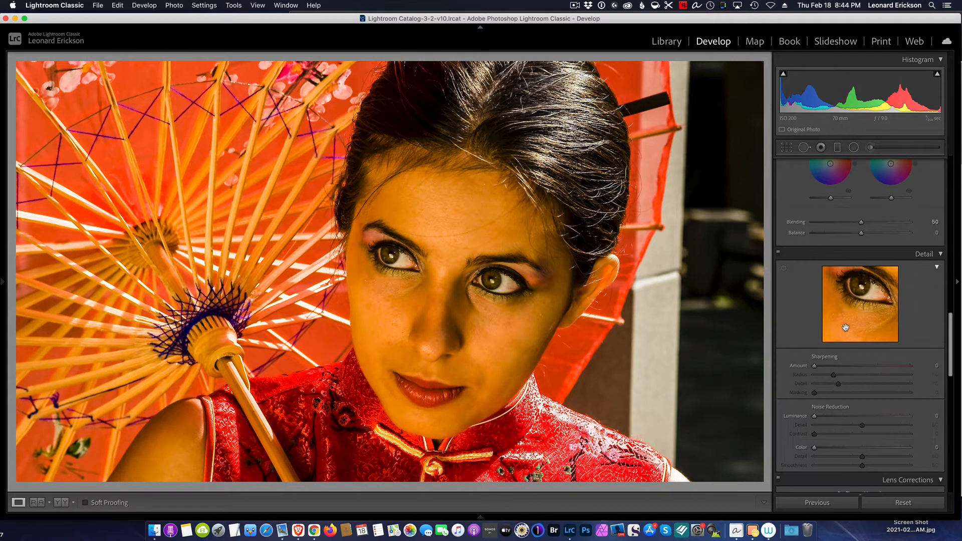
pyautogui.scroll(-8, 847, 331)
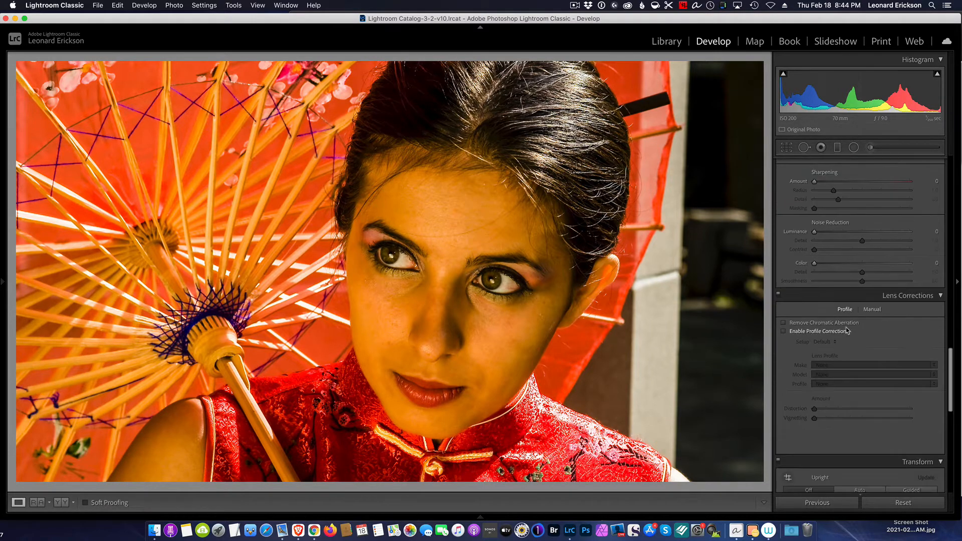
pyautogui.scroll(-5, 846, 331)
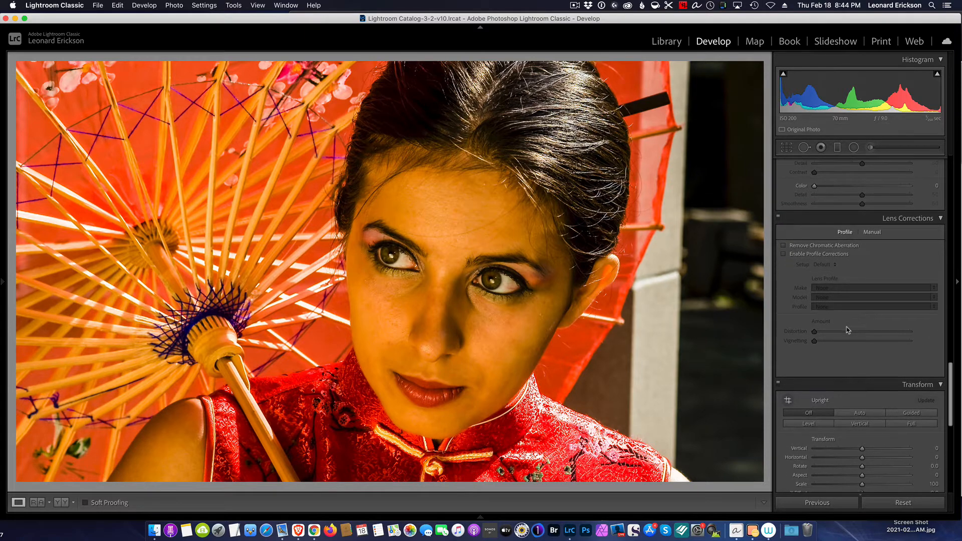
pyautogui.scroll(-7, 847, 330)
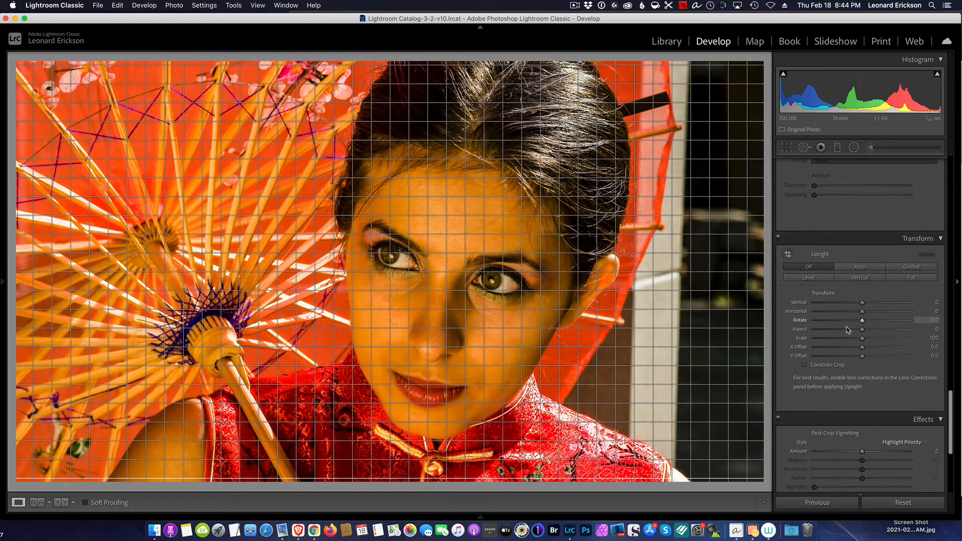
pyautogui.scroll(-7, 847, 329)
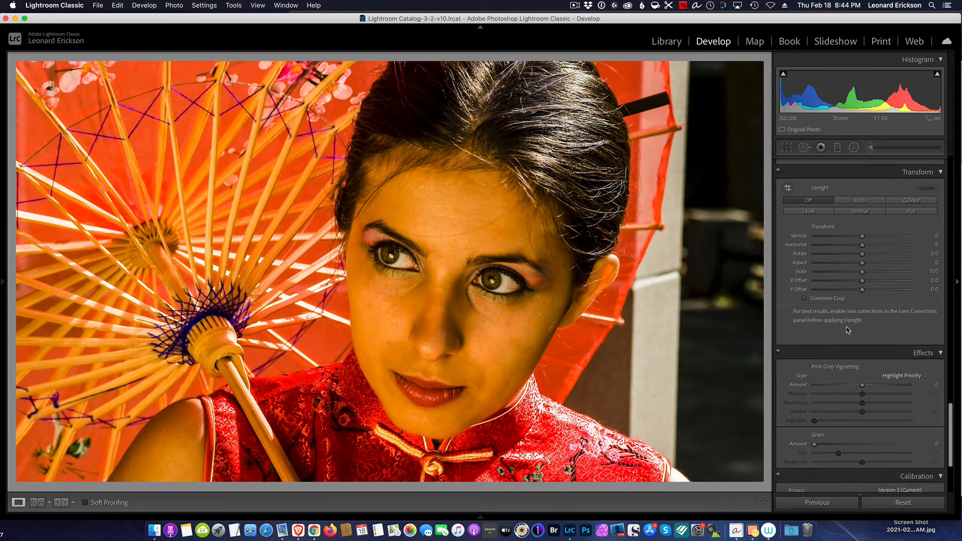
pyautogui.scroll(-1, 846, 329)
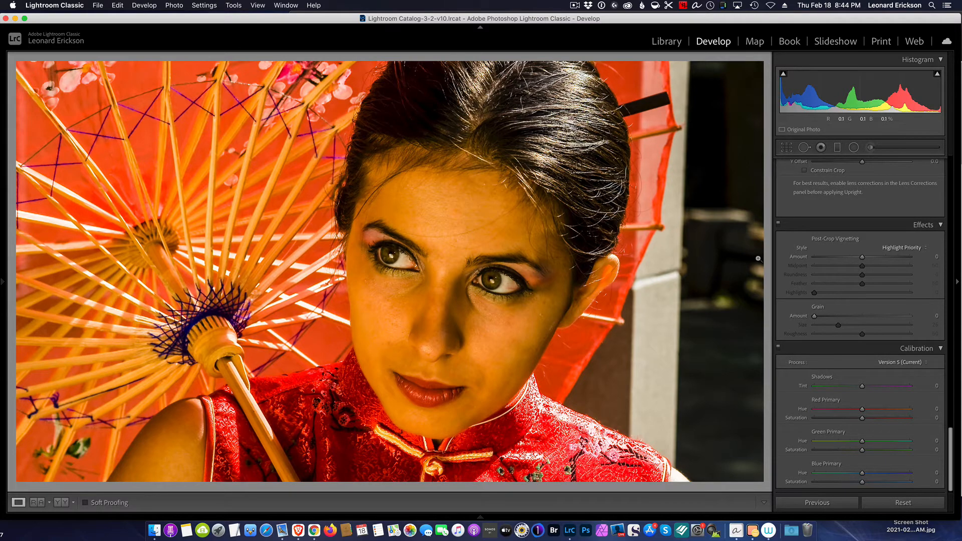
pyautogui.press('\\')
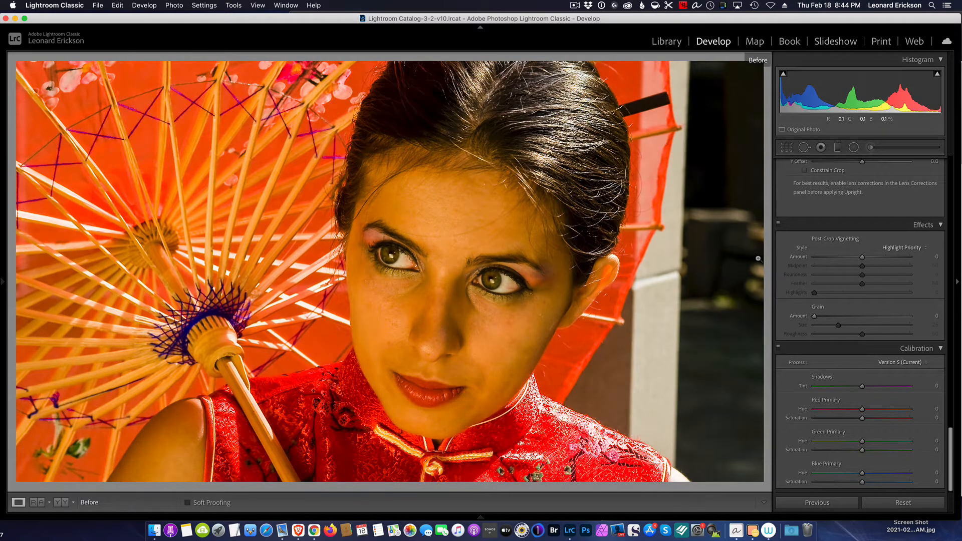
# Compare the full portrait's Before view with the edited version several times
pyautogui.press('\\')
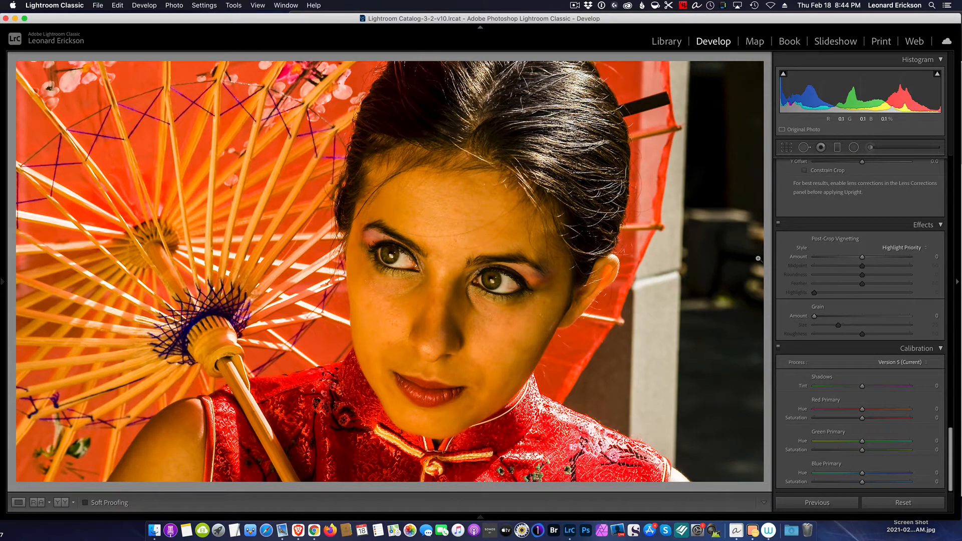
pyautogui.press('\\')
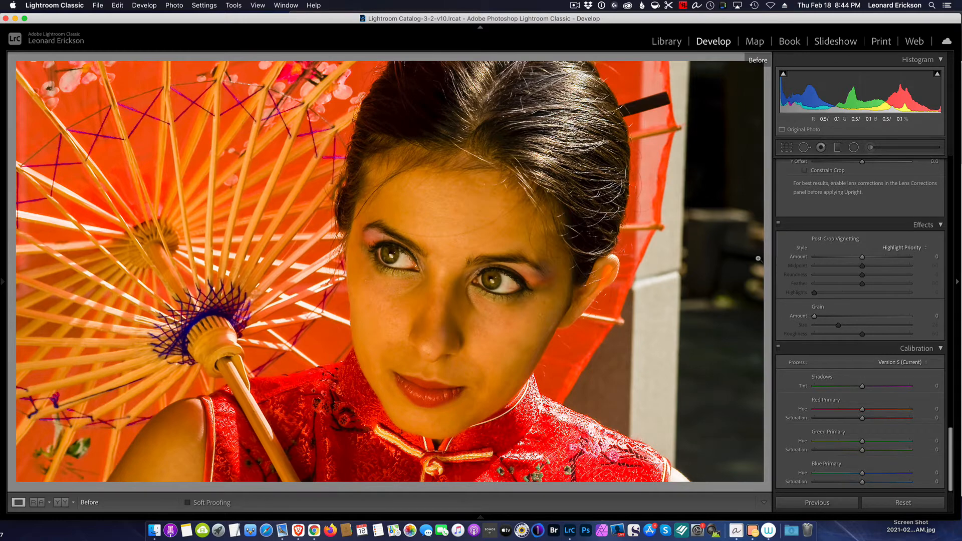
pyautogui.press('\\')
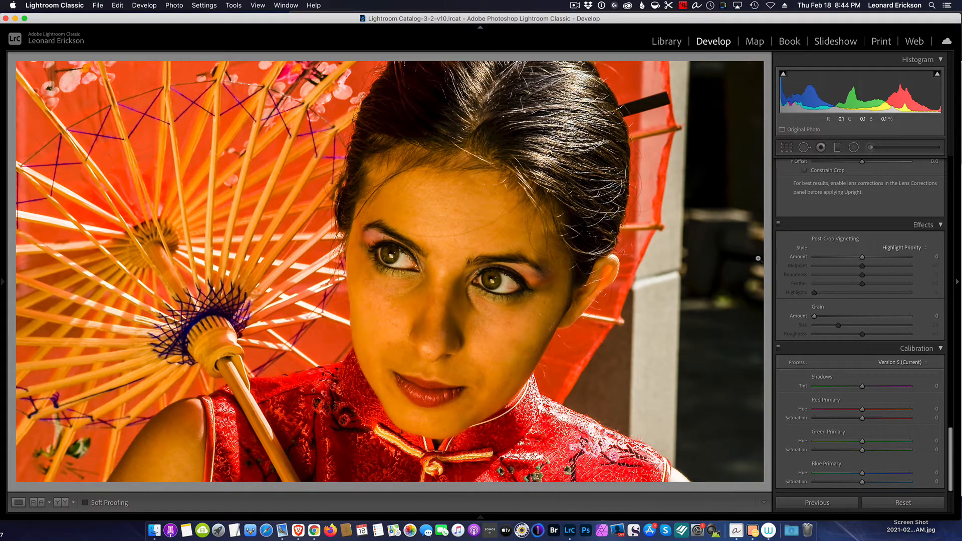
pyautogui.press('\\')
pyautogui.press('\\')
# Brighten the irises of both eyes with an Adjustment Brush mask at Exposure 1.68 and brush size 5.0
pyautogui.click(4, 274)
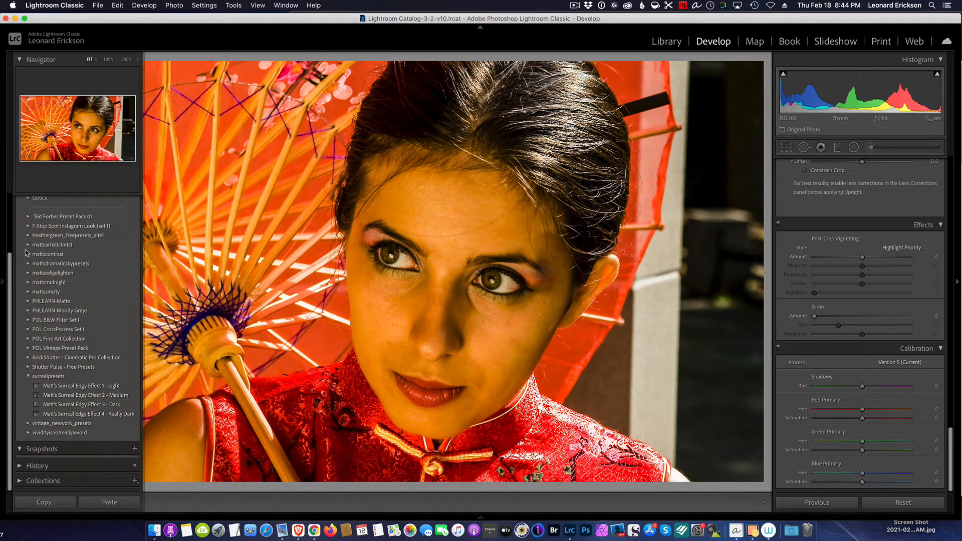
pyautogui.click(128, 61)
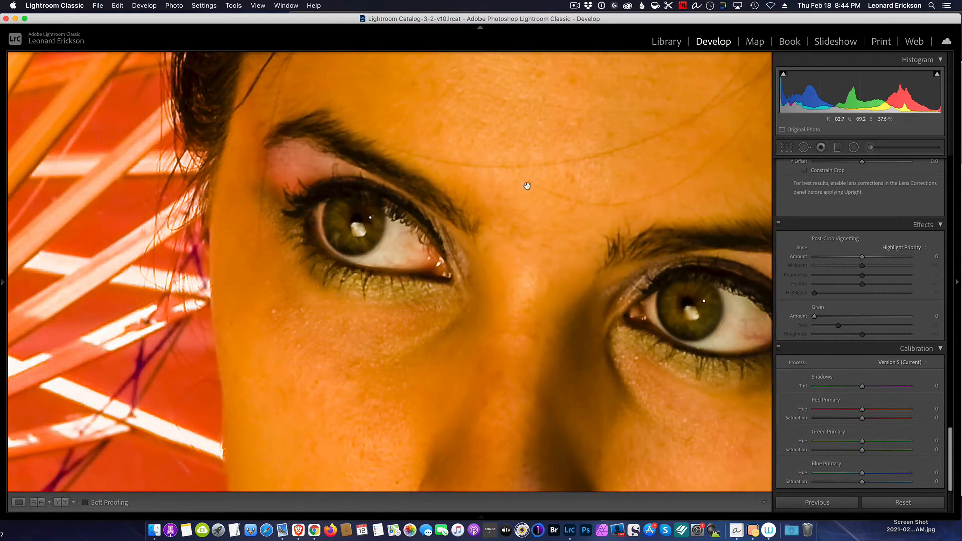
pyautogui.moveTo(527, 187); pyautogui.dragTo(435, 164)
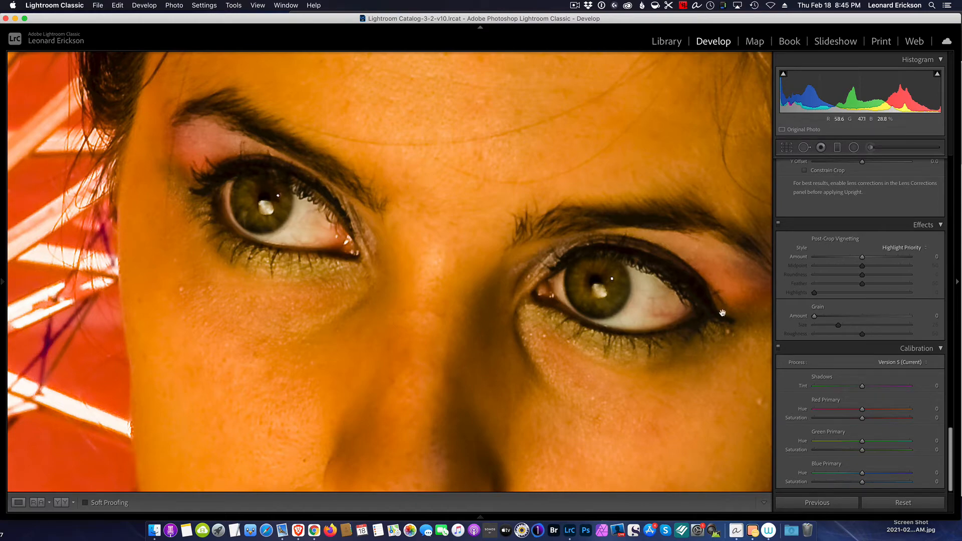
pyautogui.scroll(5, 862, 277)
pyautogui.scroll(10, 861, 277)
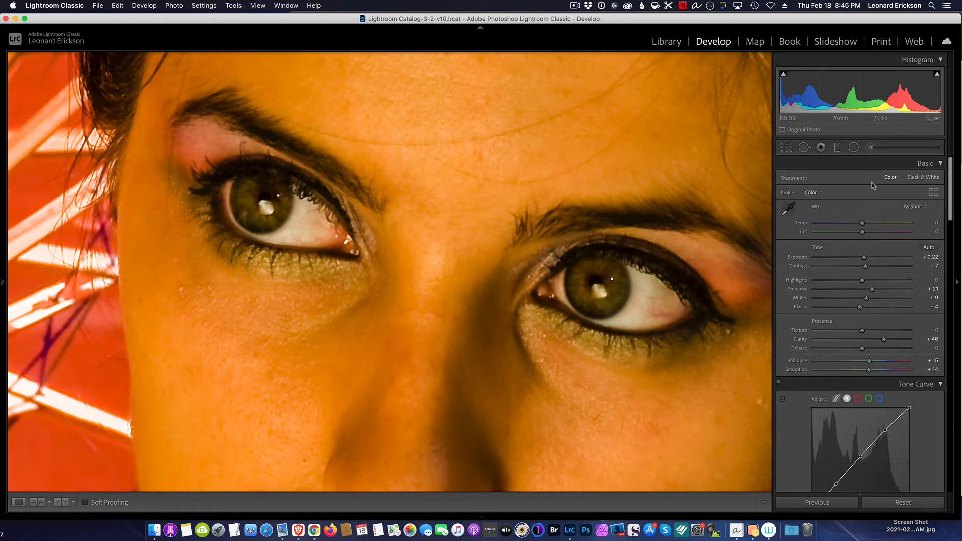
pyautogui.click(870, 148)
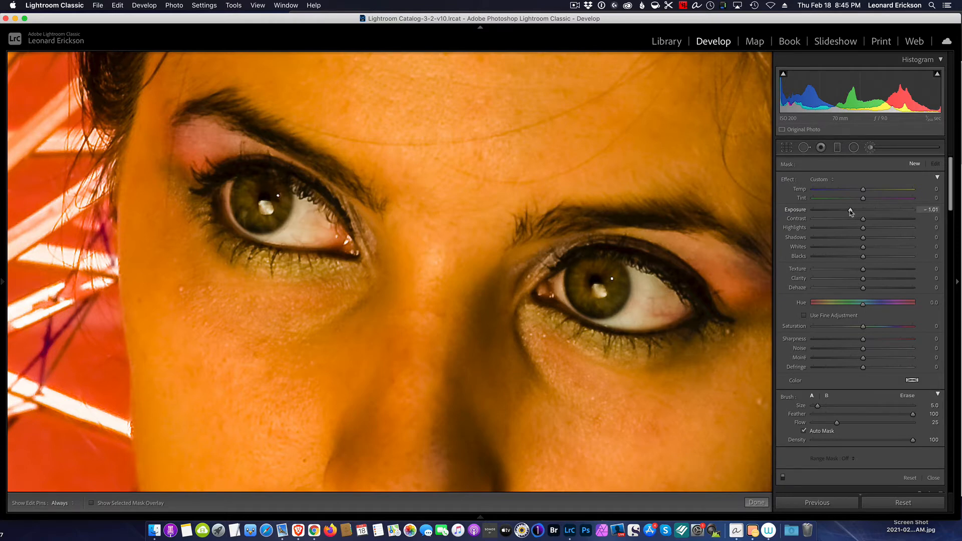
pyautogui.moveTo(851, 211); pyautogui.dragTo(884, 211)
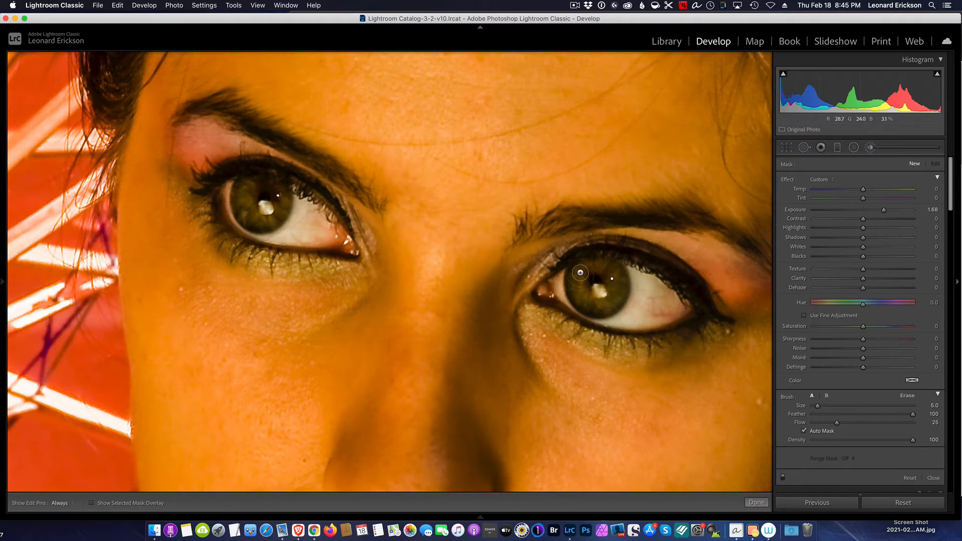
pyautogui.press('h')
pyautogui.moveTo(576, 288)
pyautogui.mouseDown()
pyautogui.moveTo(593, 261)
pyautogui.moveTo(587, 269)
pyautogui.moveTo(613, 268)
pyautogui.mouseUp()
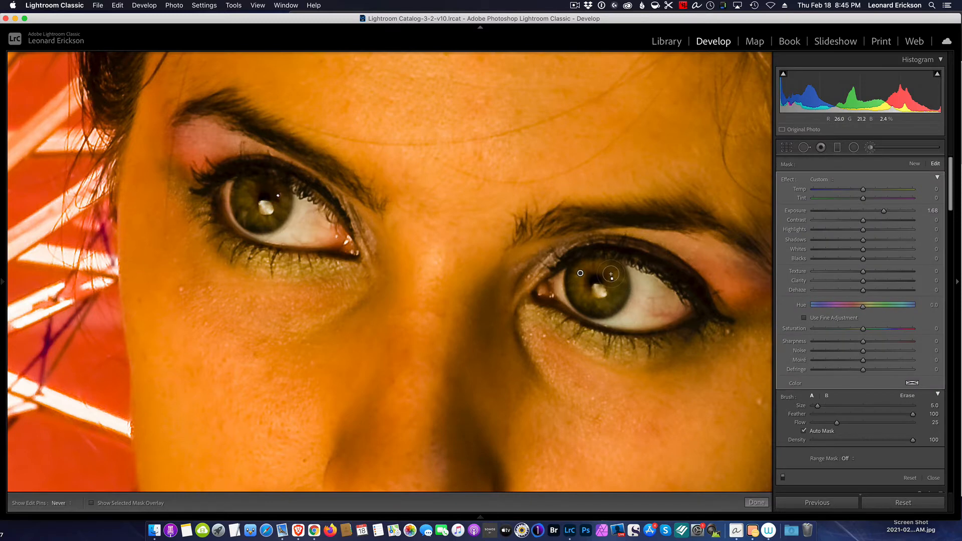
pyautogui.moveTo(611, 274)
pyautogui.mouseDown()
pyautogui.moveTo(608, 303)
pyautogui.moveTo(623, 274)
pyautogui.moveTo(617, 294)
pyautogui.moveTo(596, 308)
pyautogui.moveTo(578, 301)
pyautogui.moveTo(588, 304)
pyautogui.moveTo(575, 278)
pyautogui.moveTo(586, 267)
pyautogui.moveTo(617, 271)
pyautogui.moveTo(581, 274)
pyautogui.moveTo(578, 291)
pyautogui.moveTo(600, 309)
pyautogui.moveTo(620, 290)
pyautogui.moveTo(605, 303)
pyautogui.moveTo(598, 297)
pyautogui.moveTo(588, 261)
pyautogui.moveTo(630, 266)
pyautogui.moveTo(622, 288)
pyautogui.mouseUp()
pyautogui.press('h')
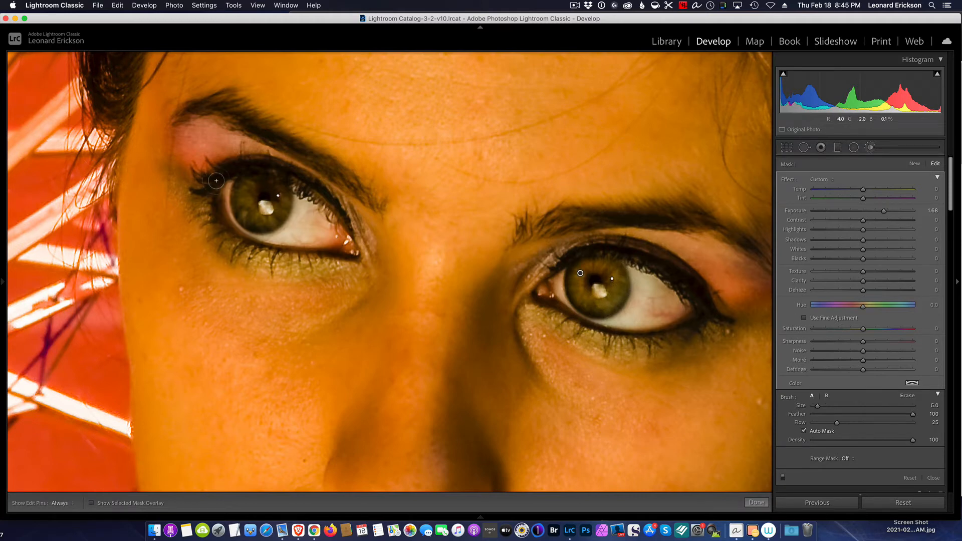
pyautogui.press('h')
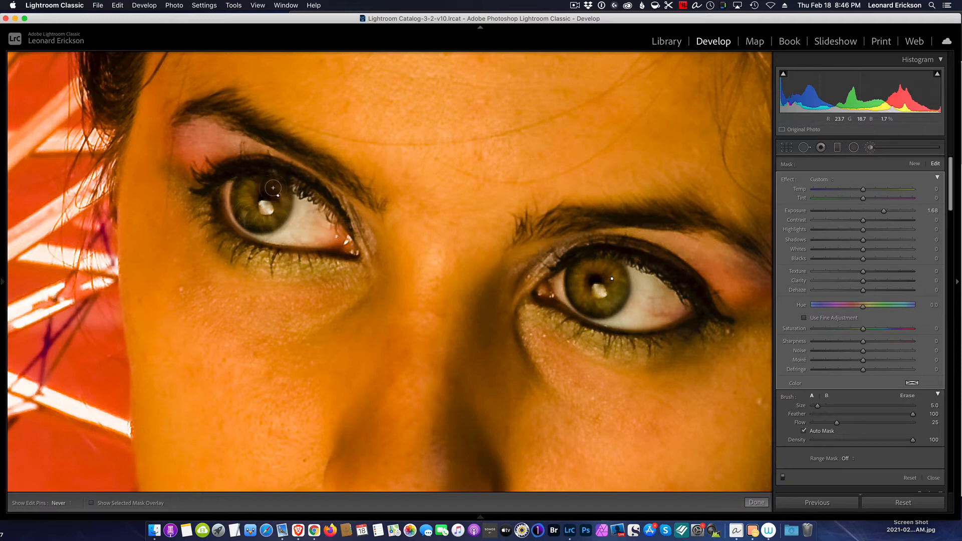
pyautogui.press('h')
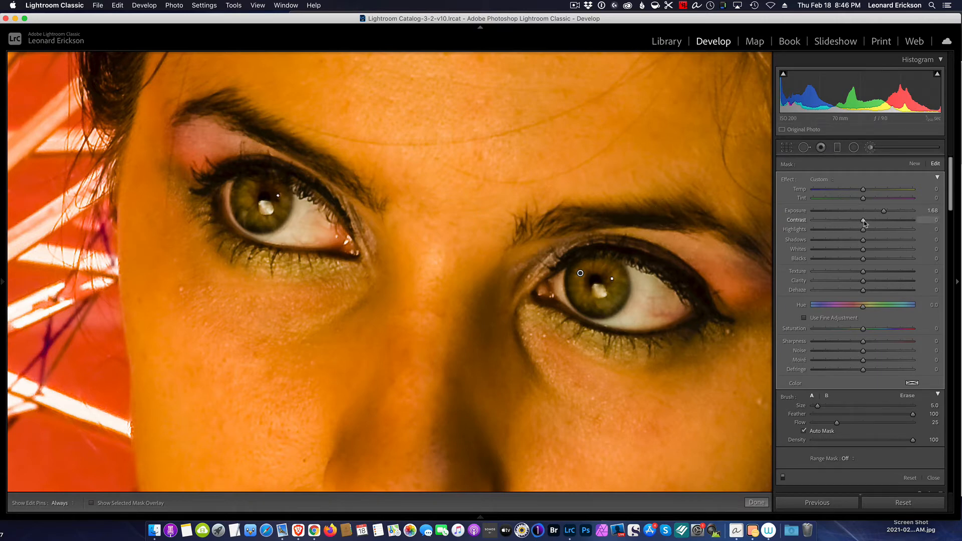
# Set the iris mask's Contrast to 22 and Clarity to 87, and leave the Adjustment Brush
pyautogui.moveTo(863, 222); pyautogui.dragTo(875, 224)
pyautogui.moveTo(865, 283); pyautogui.dragTo(907, 283)
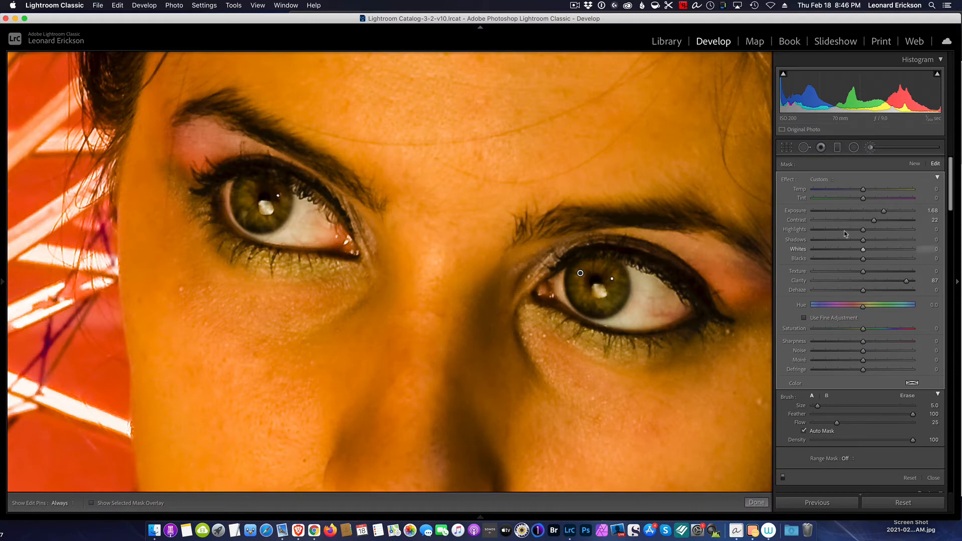
pyautogui.click(870, 148)
# Darken the outer rims of the irises with a new Adjustment Brush mask at Exposure −1.10 and brush size 1.0
pyautogui.click(870, 147)
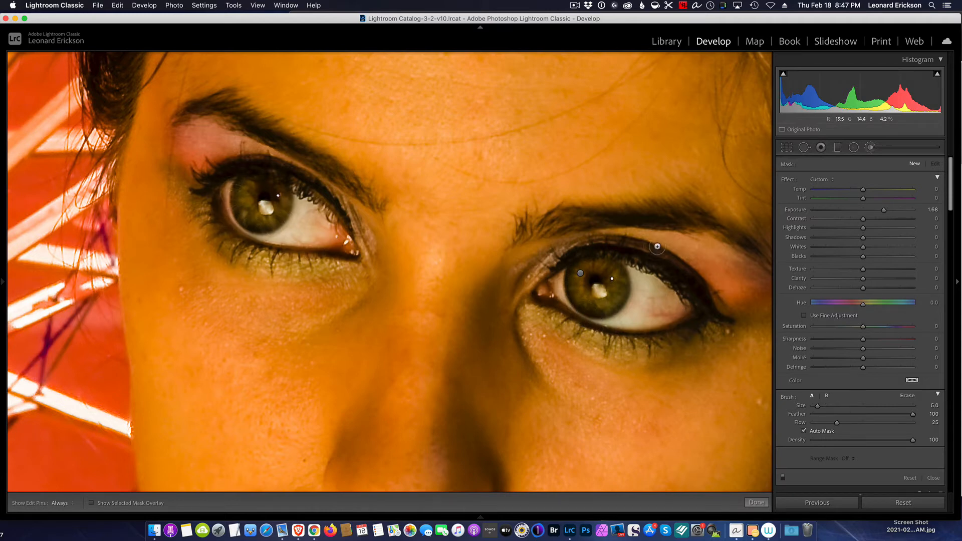
pyautogui.moveTo(883, 211); pyautogui.dragTo(850, 214)
pyautogui.press('[')
pyautogui.press('[')
pyautogui.press('[')
pyautogui.press('h')
pyautogui.moveTo(570, 296); pyautogui.dragTo(605, 313)
pyautogui.moveTo(608, 311)
pyautogui.mouseDown()
pyautogui.moveTo(577, 304)
pyautogui.moveTo(570, 270)
pyautogui.mouseUp()
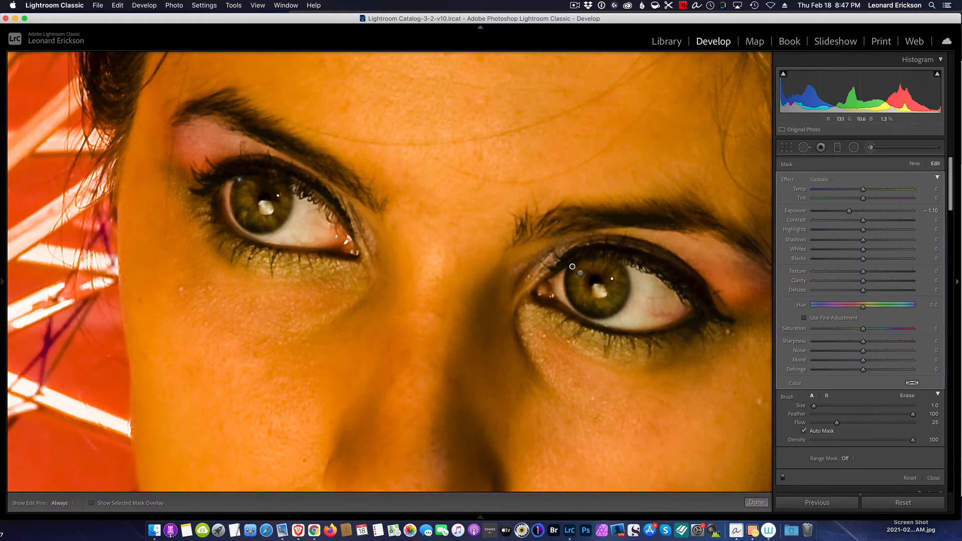
pyautogui.press('h')
pyautogui.press('h')
# Compare the retouched eyes with their Before view at close range
pyautogui.press('\\')
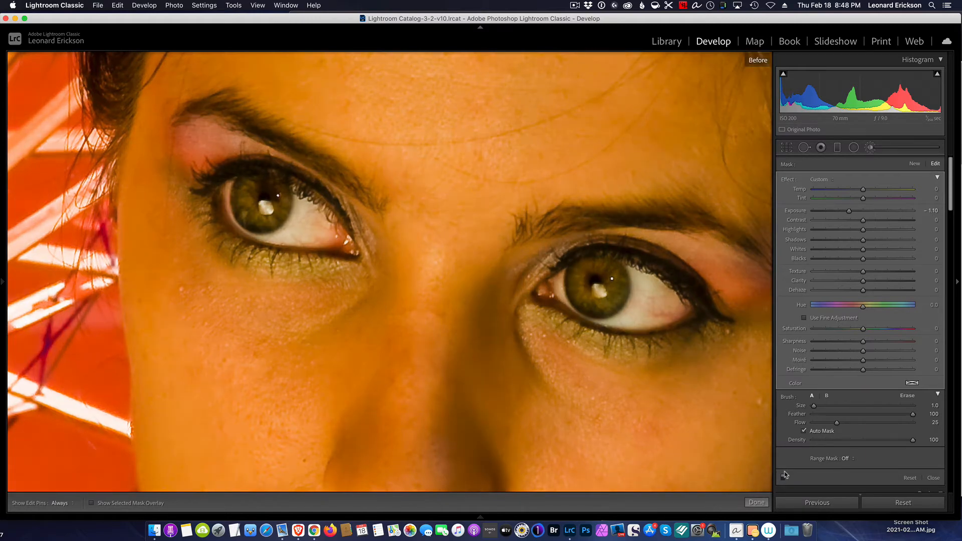
pyautogui.press('\\')
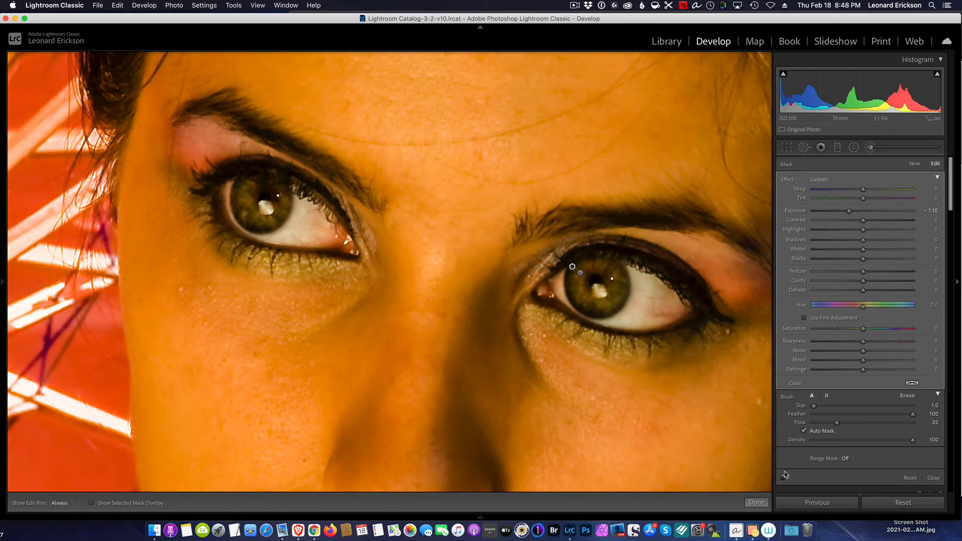
pyautogui.press('\\')
pyautogui.press('\\')
# Brighten the whites of the eyes with a new Adjustment Brush mask at Exposure 1.09 and brush size 4.0
pyautogui.click(914, 165)
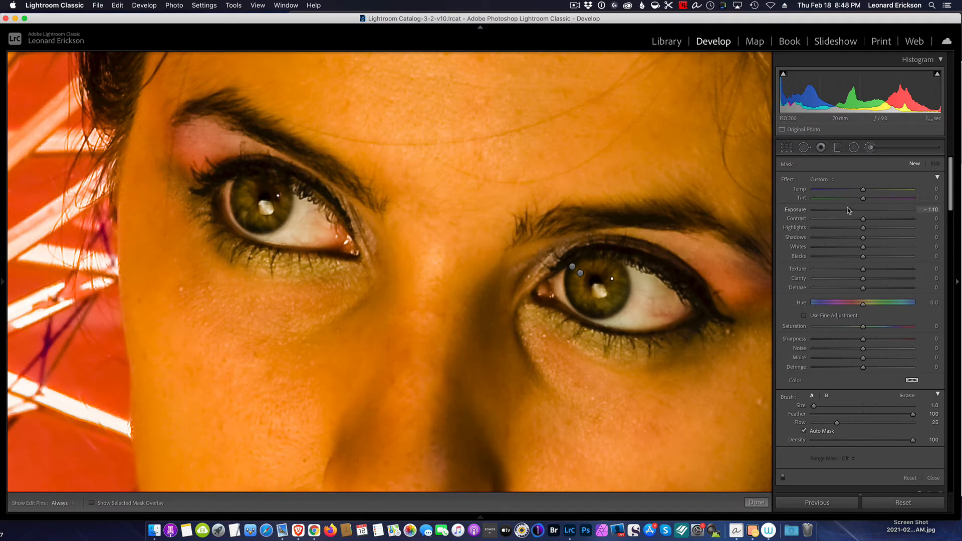
pyautogui.moveTo(849, 209); pyautogui.dragTo(876, 216)
pyautogui.click(640, 283)
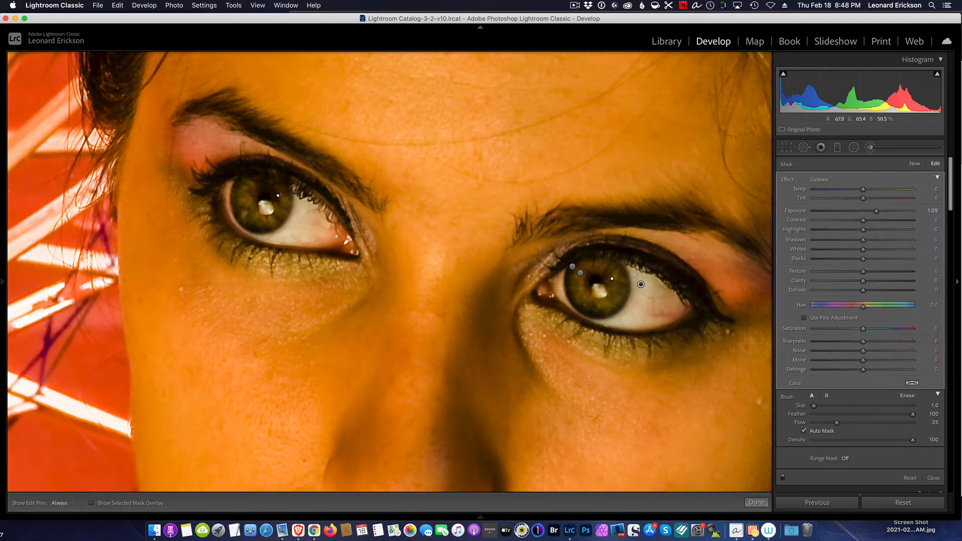
pyautogui.press(']')
pyautogui.press(']')
pyautogui.press('h')
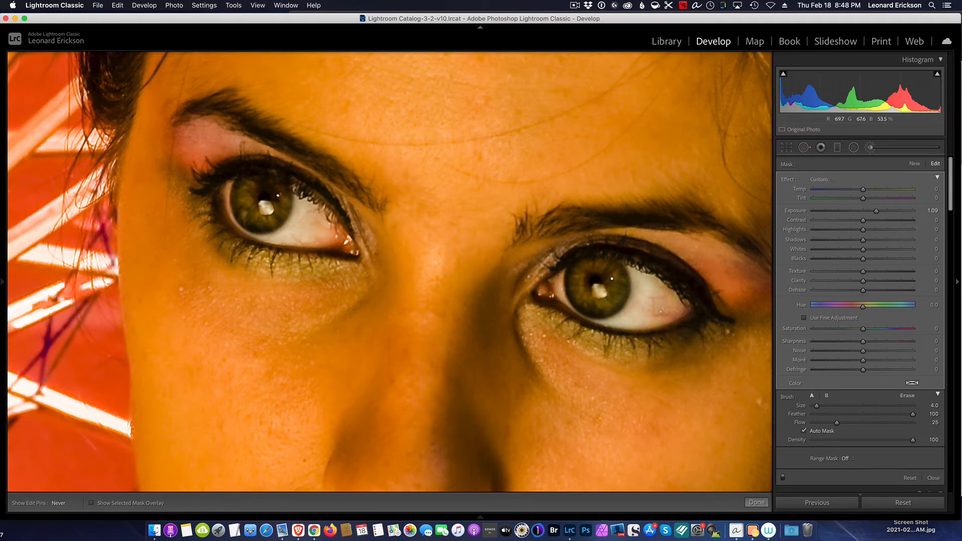
pyautogui.press('h')
pyautogui.press('h')
pyautogui.press('h')
pyautogui.press('h')
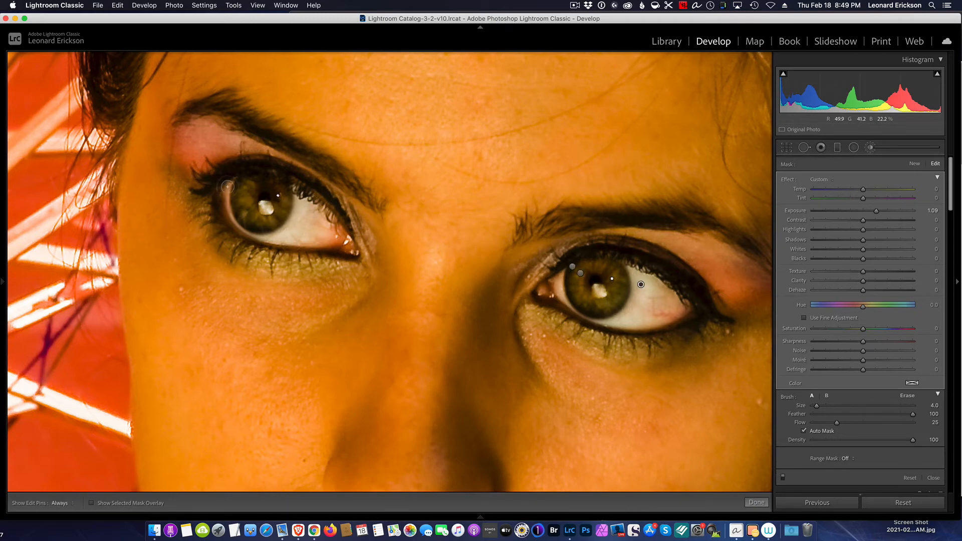
pyautogui.press('h')
# Inspect the eye-white mask with its overlay on and off, and close the Adjustment Brush
pyautogui.click(95, 506)
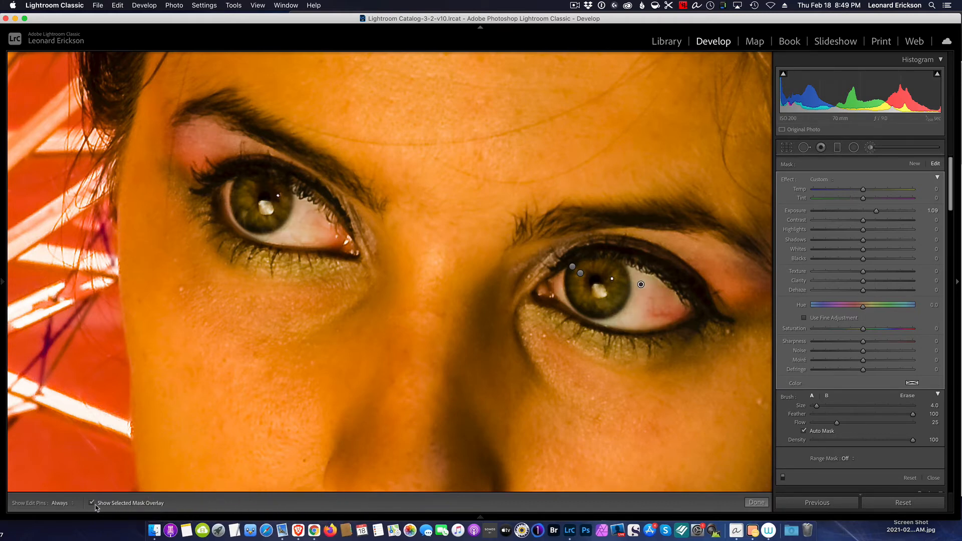
pyautogui.click(95, 506)
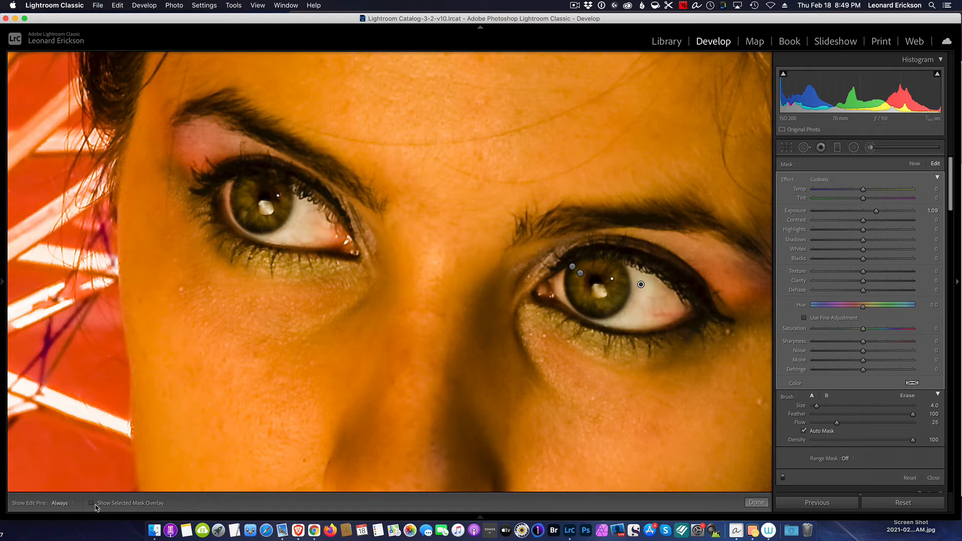
pyautogui.click(92, 503)
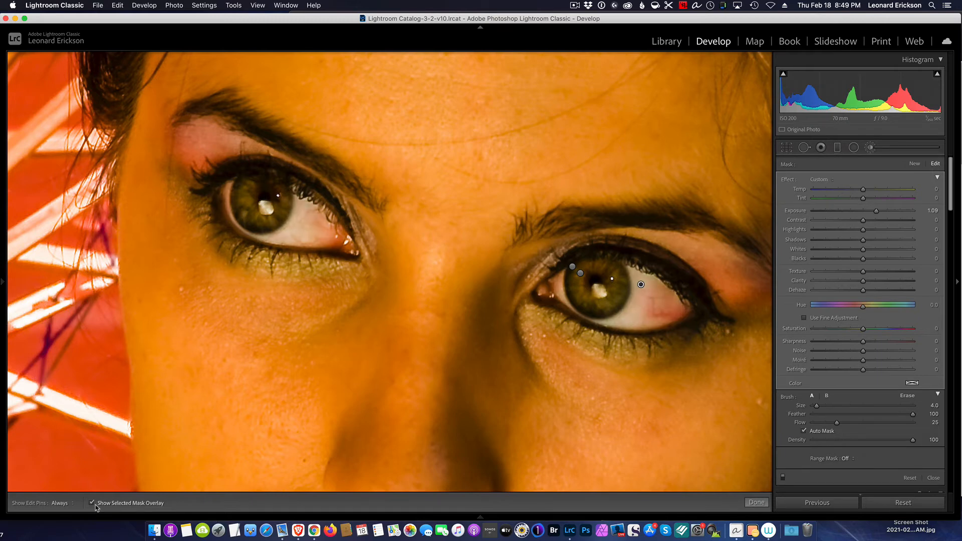
pyautogui.click(95, 505)
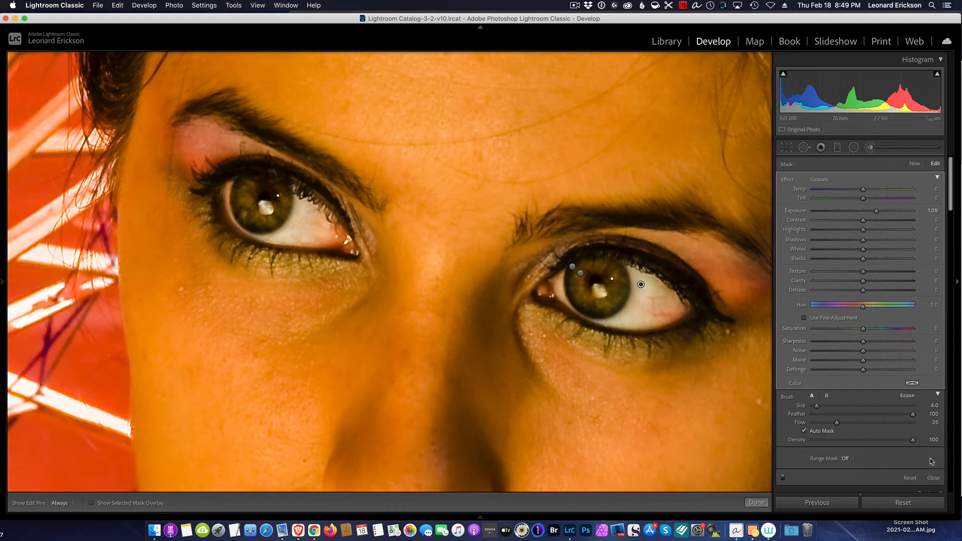
pyautogui.click(934, 478)
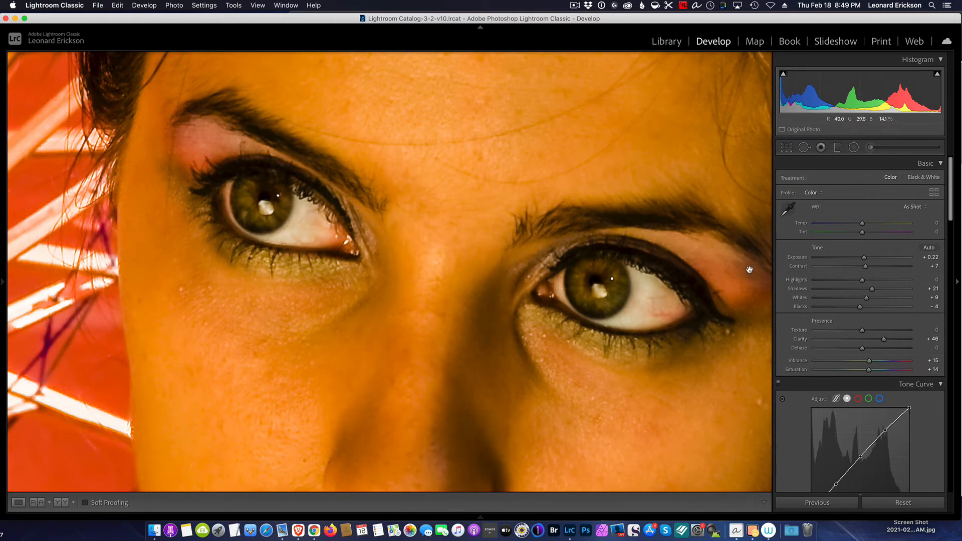
# Check the eye retouching on the whole portrait by comparing it with the Before view
pyautogui.scroll(-3, 624, 162)
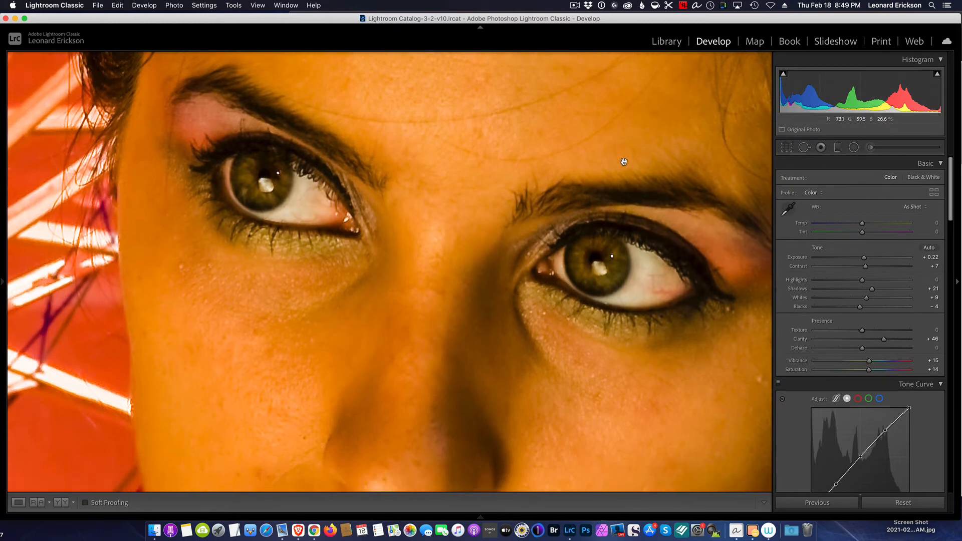
pyautogui.scroll(-3, 624, 162)
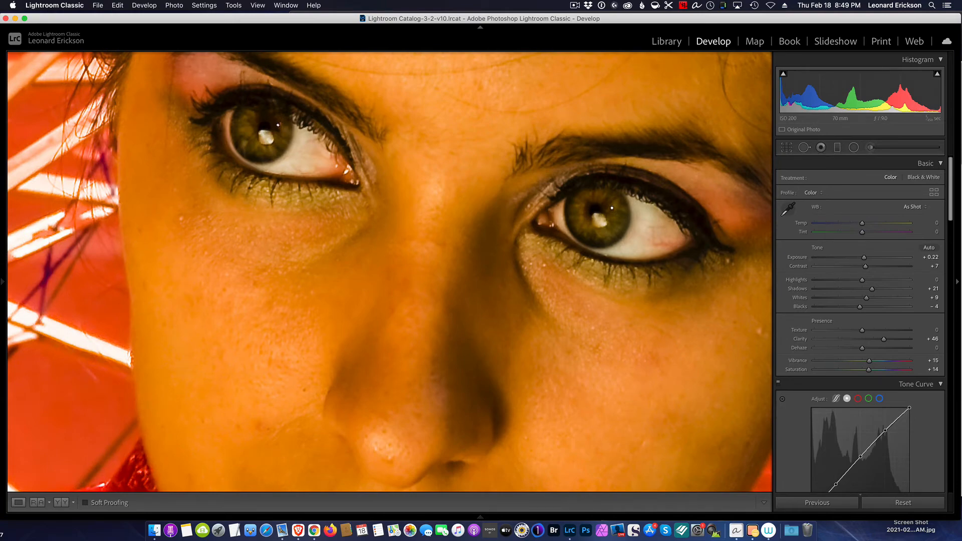
pyautogui.moveTo(4, 285)
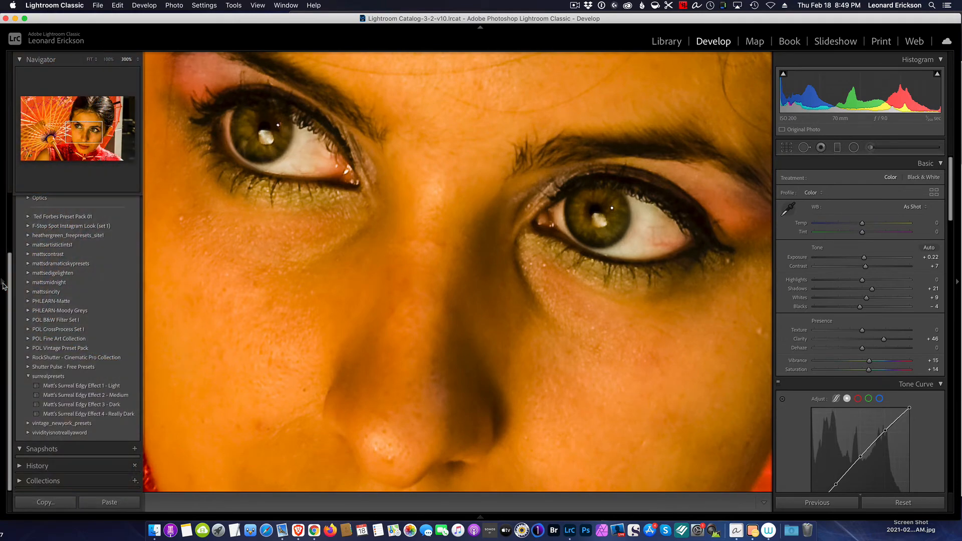
pyautogui.click(90, 59)
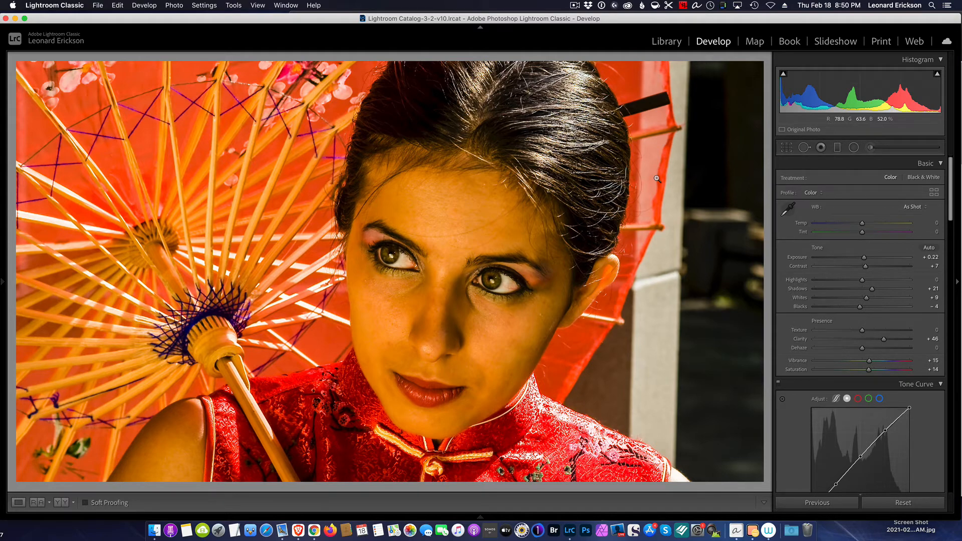
pyautogui.press('\\')
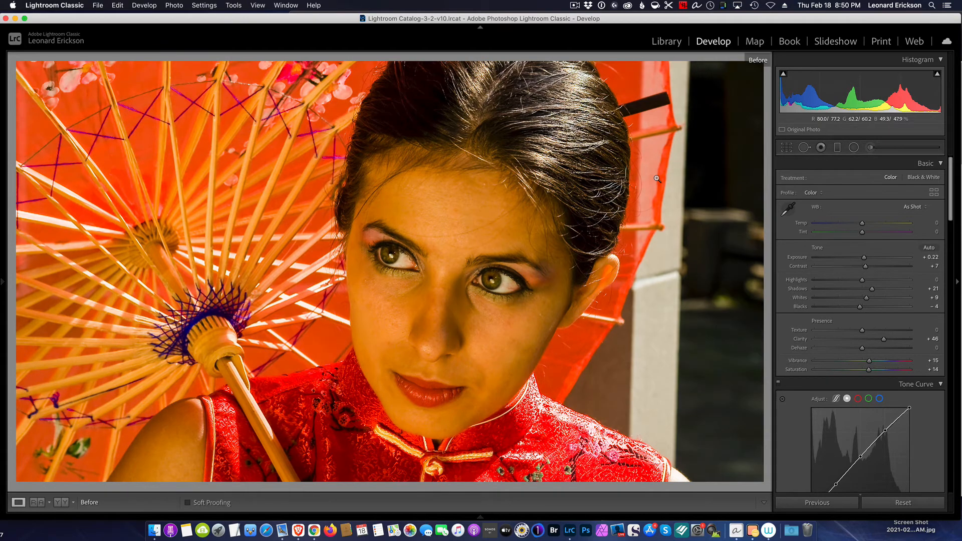
pyautogui.press('\\')
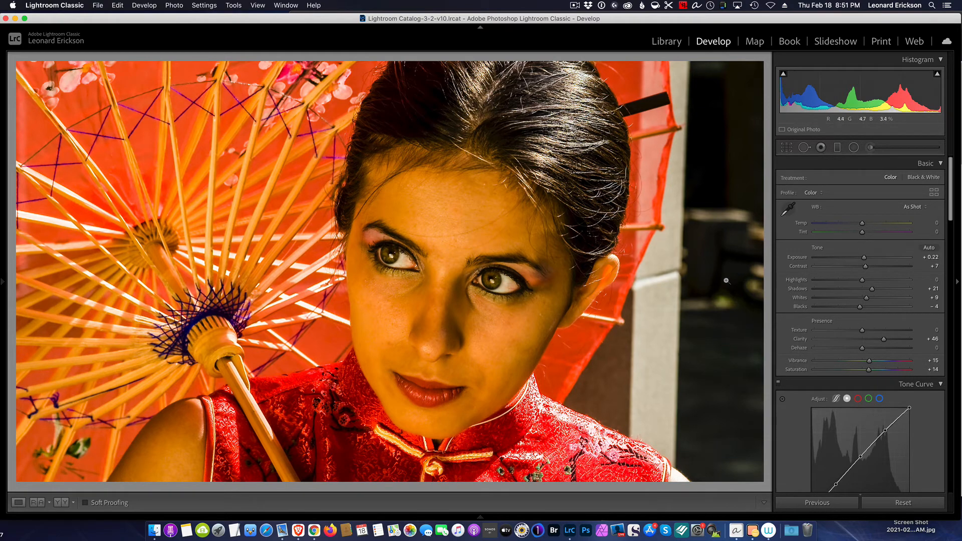
# Set the Exposure of the eye-white Adjustment Brush mask to 0.75, close the brush, and compare the portrait with its Before view
pyautogui.click(871, 149)
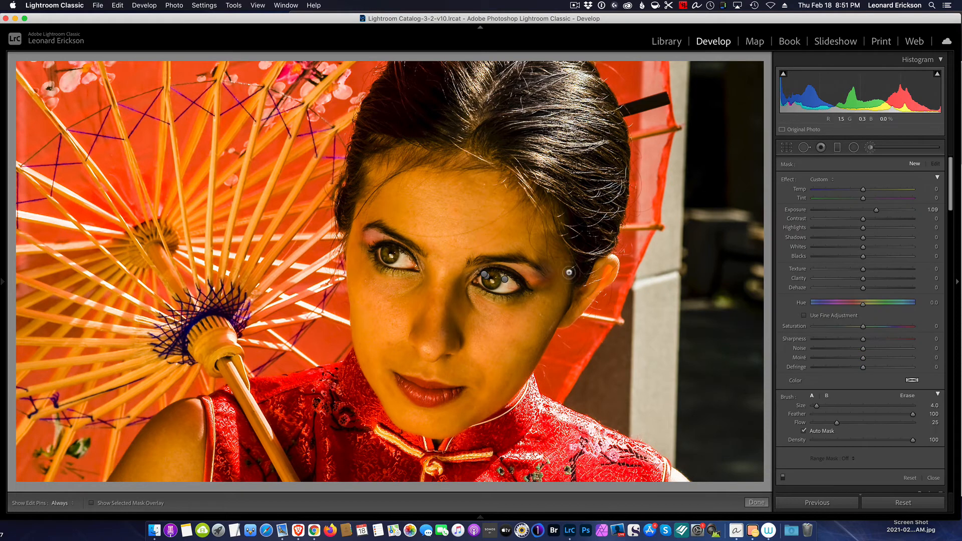
pyautogui.click(505, 280)
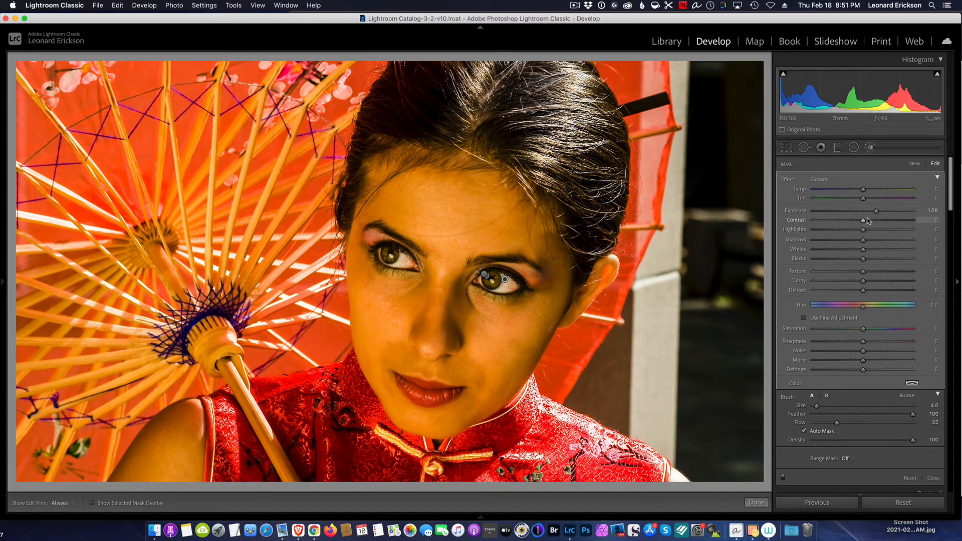
pyautogui.moveTo(877, 211)
pyautogui.mouseDown()
pyautogui.moveTo(904, 214)
pyautogui.moveTo(873, 218)
pyautogui.mouseUp()
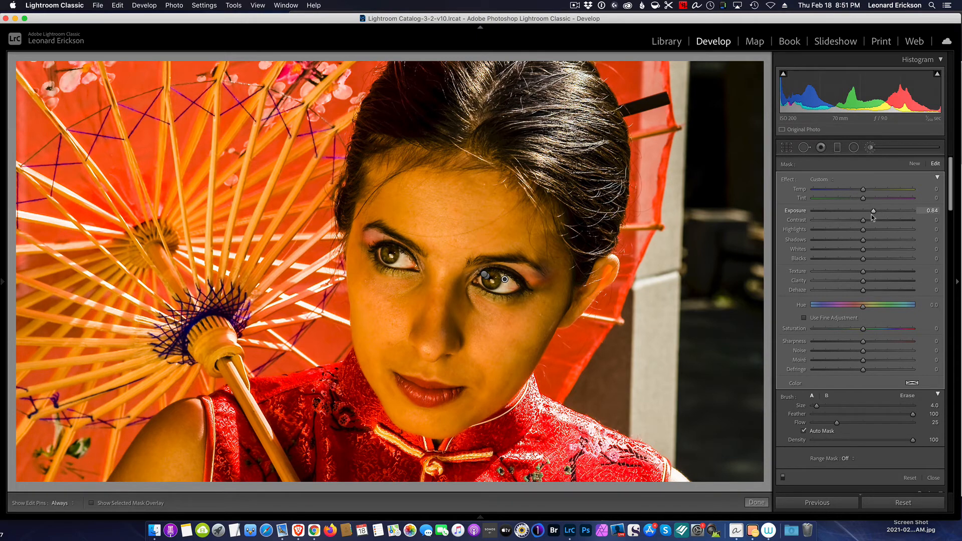
pyautogui.moveTo(872, 216); pyautogui.dragTo(872, 214)
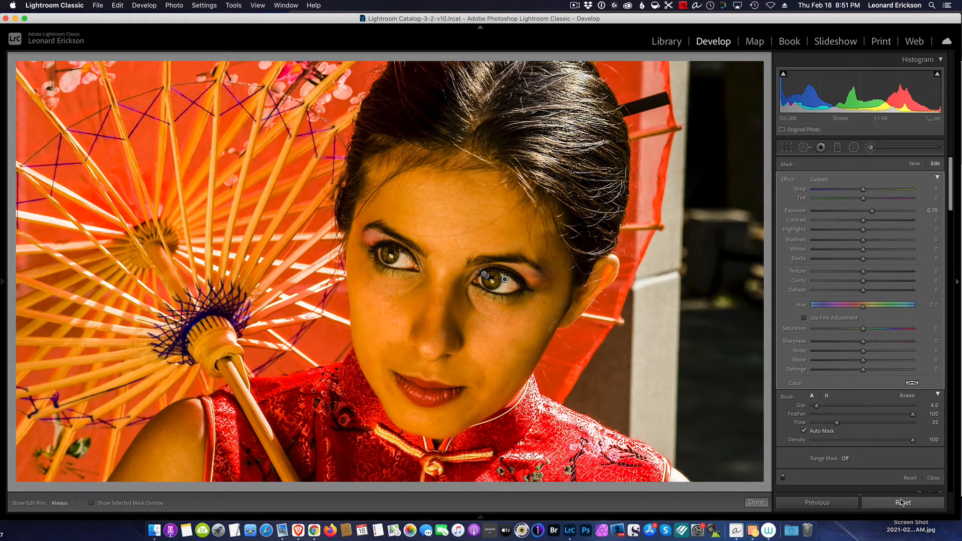
pyautogui.click(933, 479)
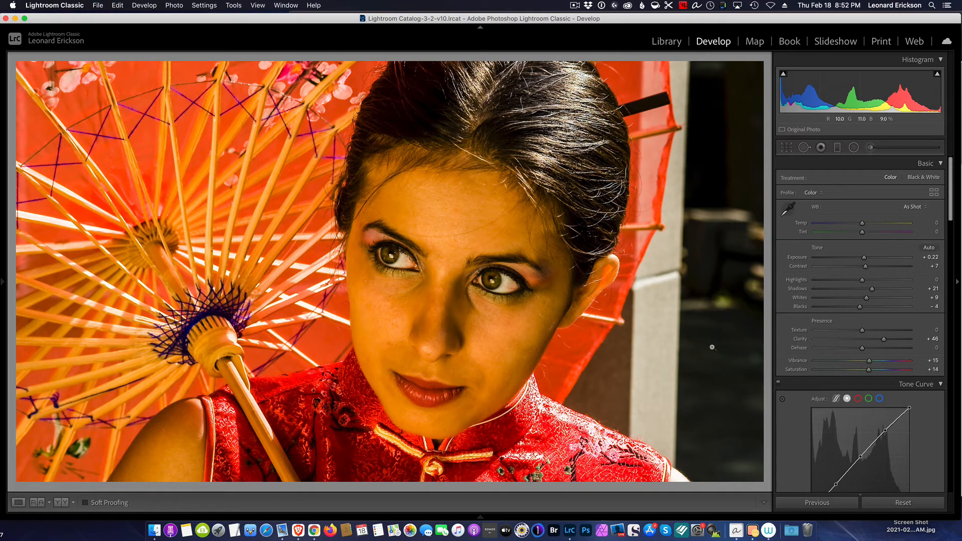
pyautogui.press('\\')
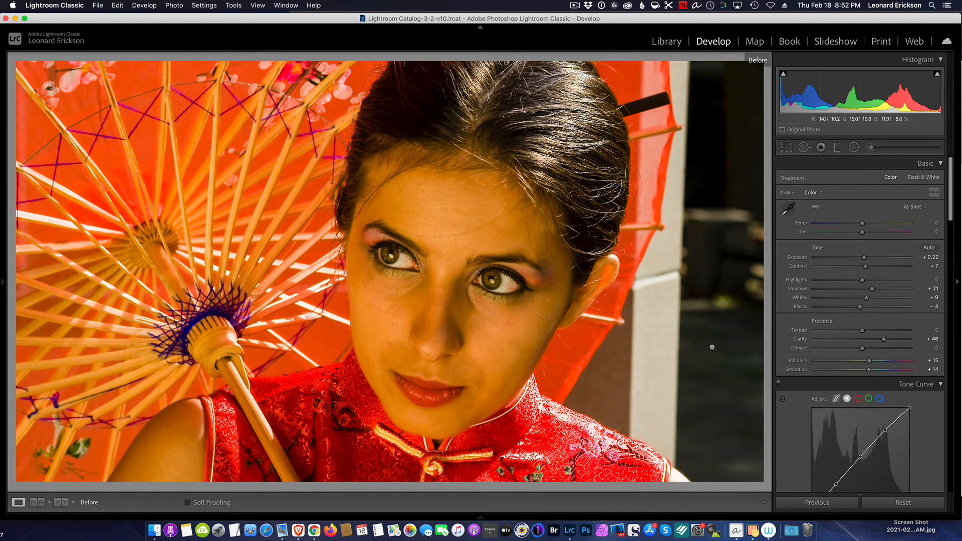
pyautogui.press('\\')
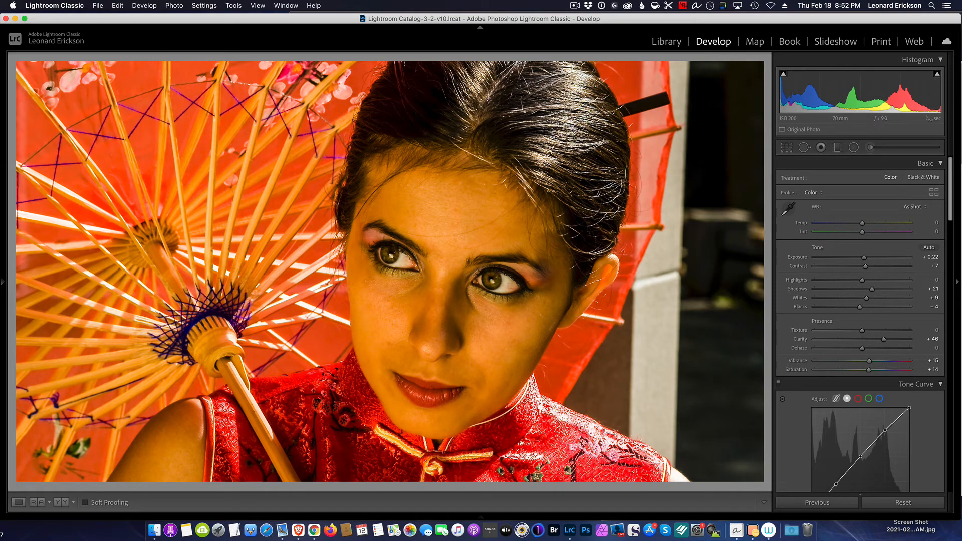
# Try to heal the red veins in the right-hand eye's white with a size 27 Heal stroke sampled from clean white, and remove the spot
pyautogui.click(3, 281)
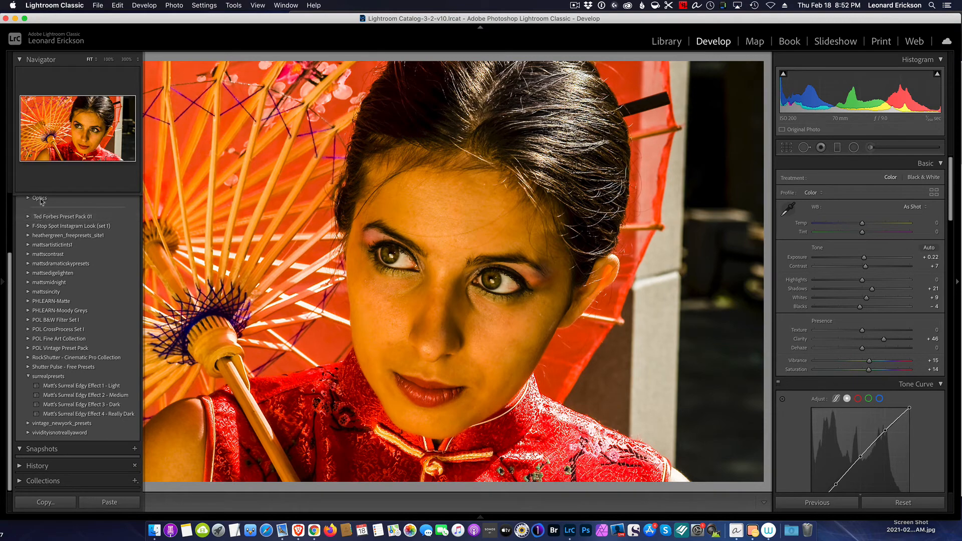
pyautogui.click(109, 59)
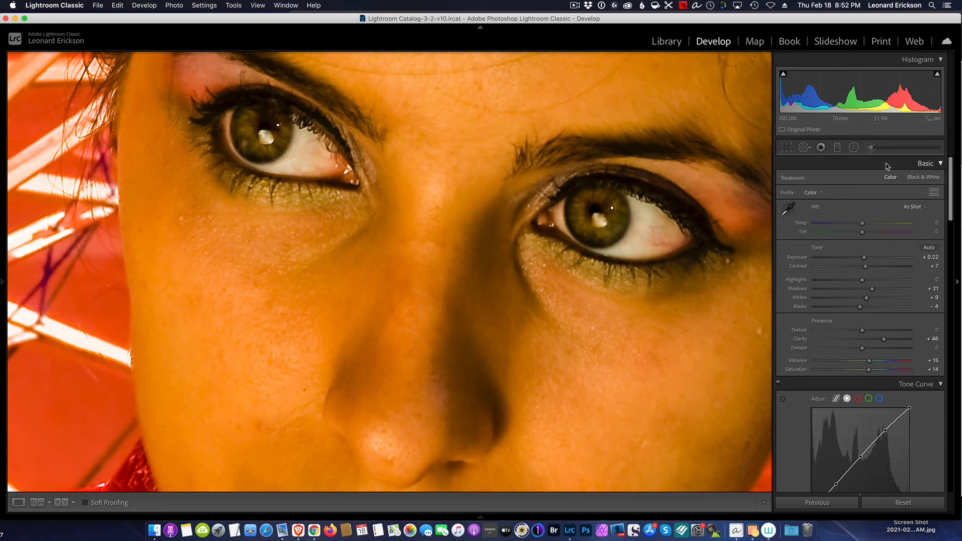
pyautogui.click(803, 148)
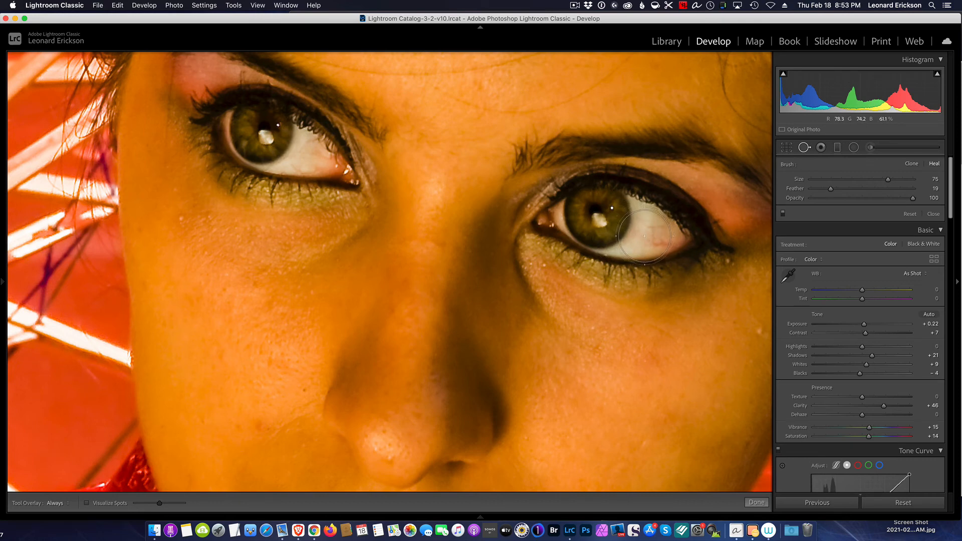
pyautogui.scroll(-2, 653, 235)
pyautogui.scroll(-5, 652, 235)
pyautogui.scroll(-5, 652, 234)
pyautogui.moveTo(650, 227)
pyautogui.mouseDown()
pyautogui.moveTo(666, 236)
pyautogui.moveTo(649, 242)
pyautogui.mouseUp()
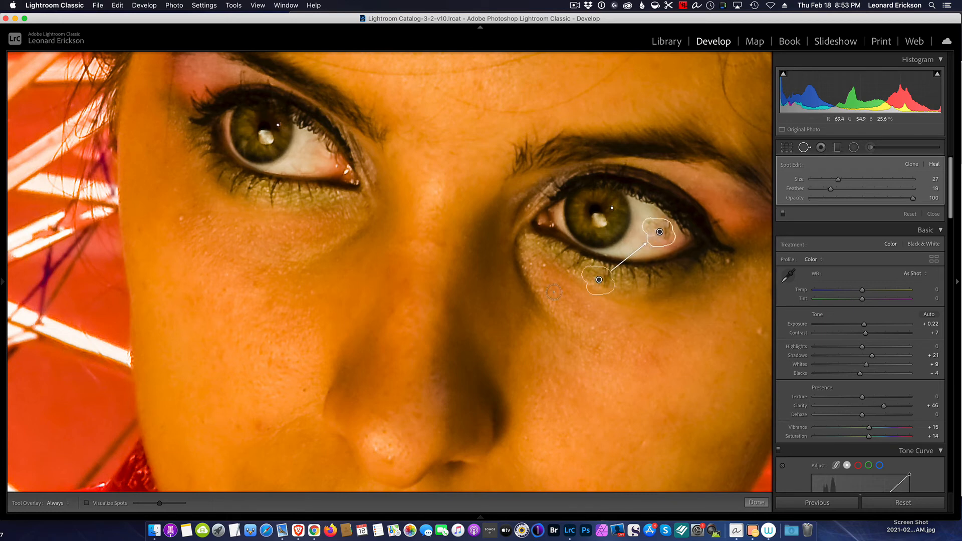
pyautogui.moveTo(592, 283)
pyautogui.mouseDown()
pyautogui.moveTo(630, 250)
pyautogui.moveTo(641, 208)
pyautogui.mouseUp()
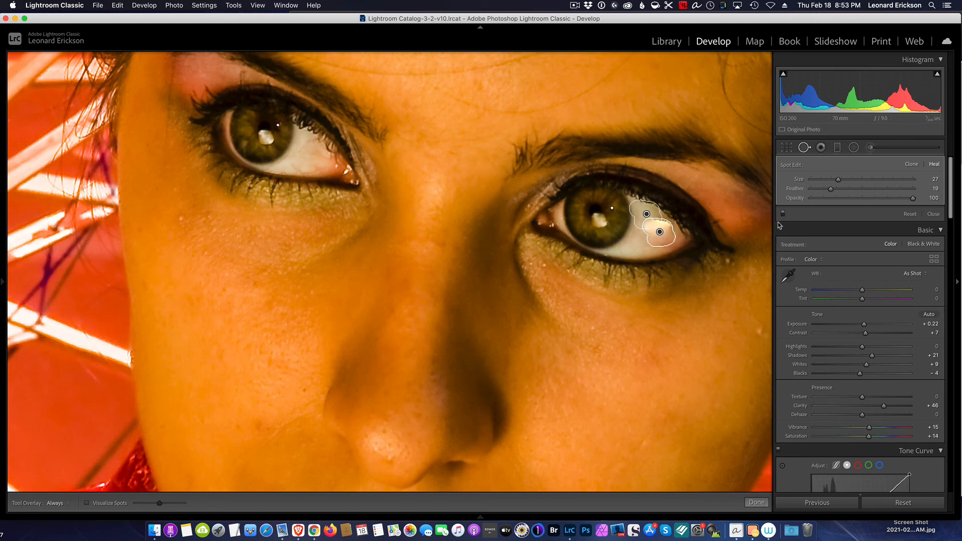
pyautogui.press('Delete')
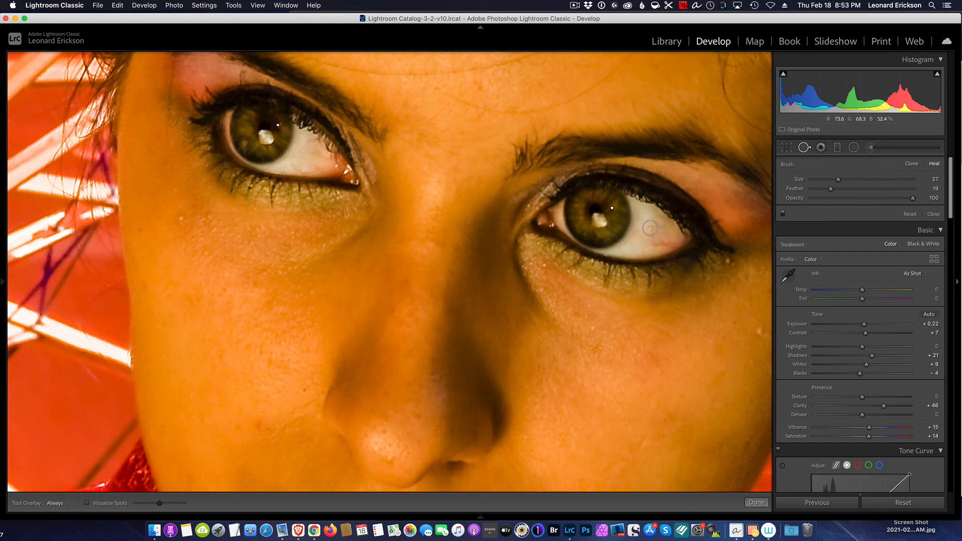
# Try healing the veins with two short Heal strokes sampled from clean eye white, and check them with the tool overlay hidden
pyautogui.moveTo(650, 228); pyautogui.dragTo(659, 227)
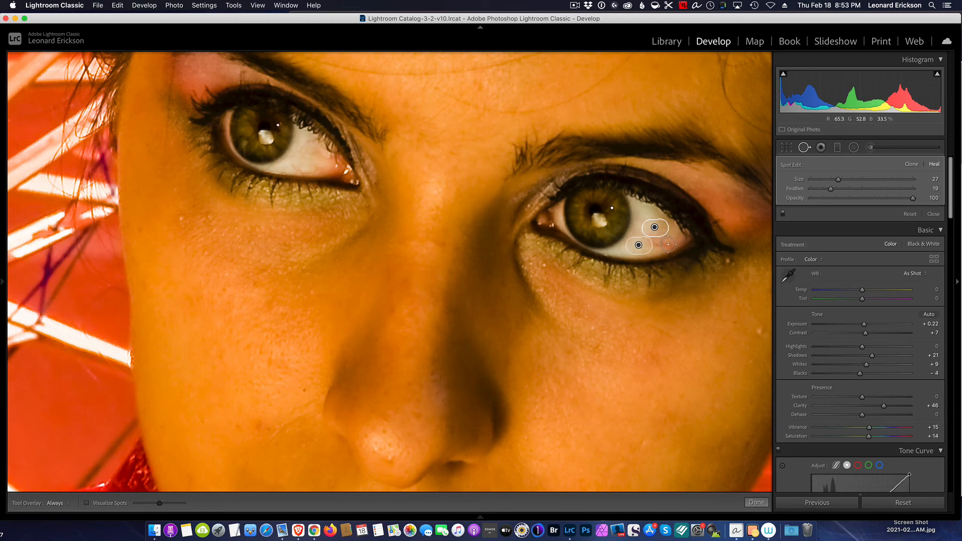
pyautogui.moveTo(668, 244); pyautogui.dragTo(655, 244)
pyautogui.moveTo(551, 129); pyautogui.dragTo(643, 215)
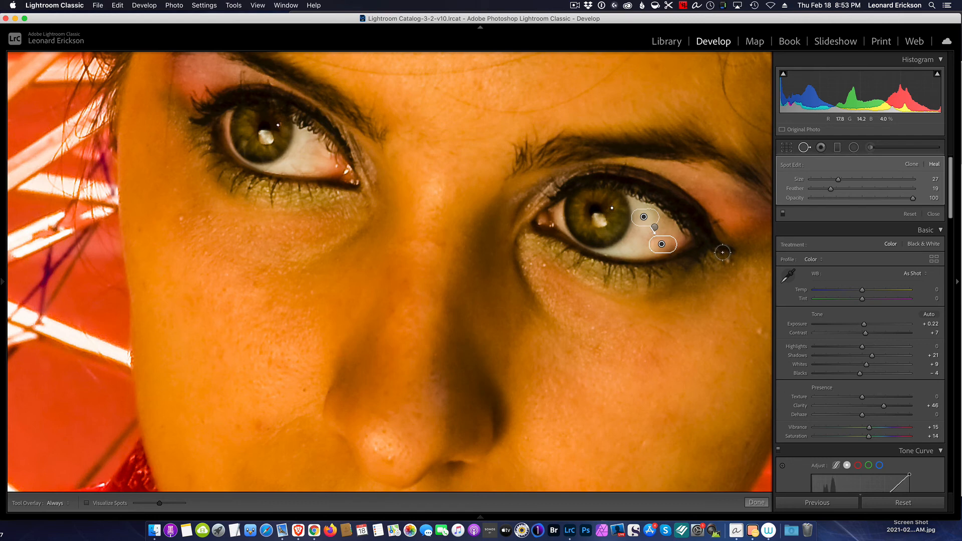
pyautogui.press('h')
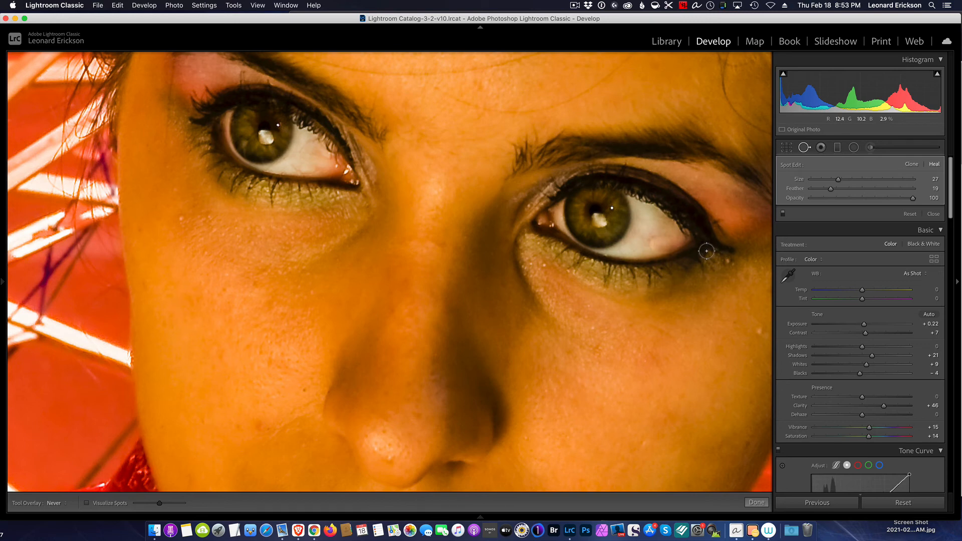
pyautogui.press('h')
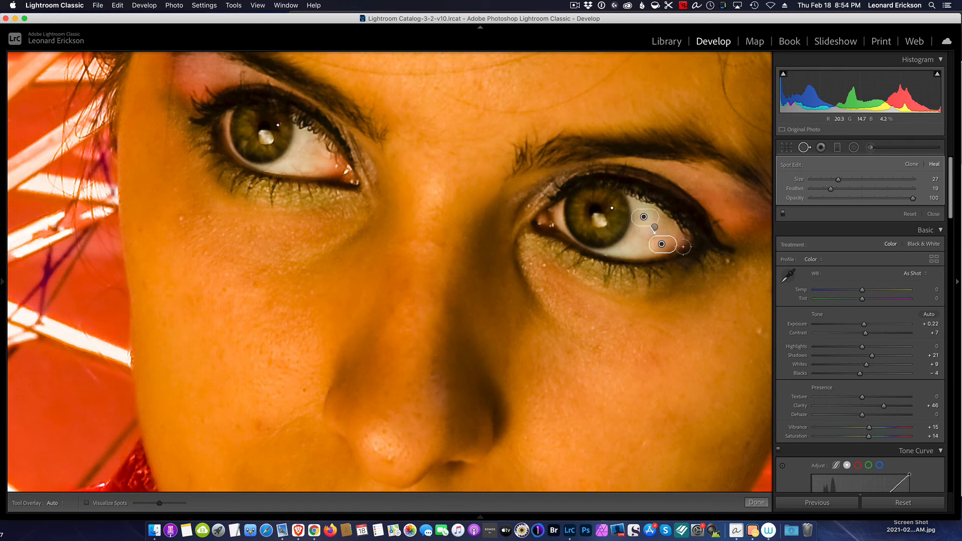
# Delete both healing spots from the white of the eye, and return to the whole-portrait view
pyautogui.click(655, 228)
pyautogui.press('Delete')
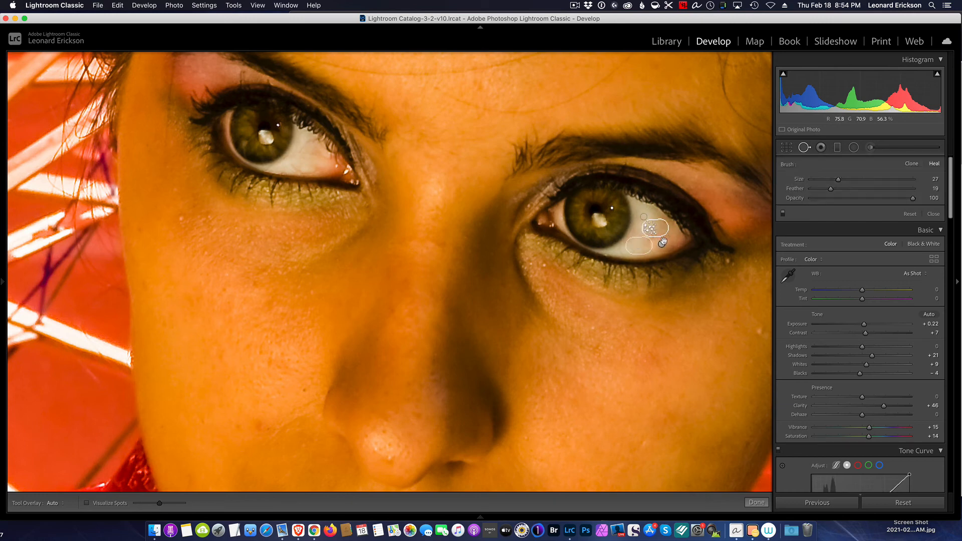
pyautogui.click(661, 244)
pyautogui.press('Delete')
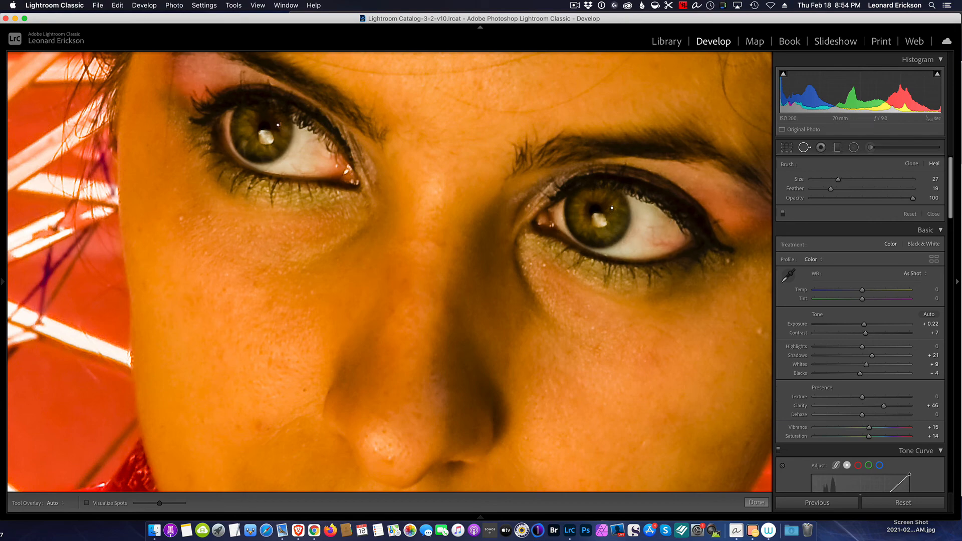
pyautogui.moveTo(7, 296)
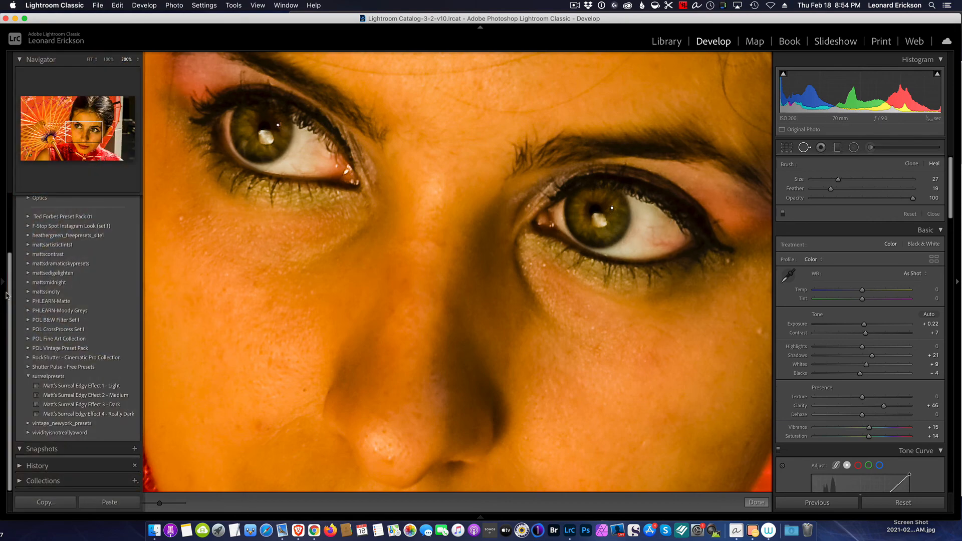
pyautogui.click(91, 60)
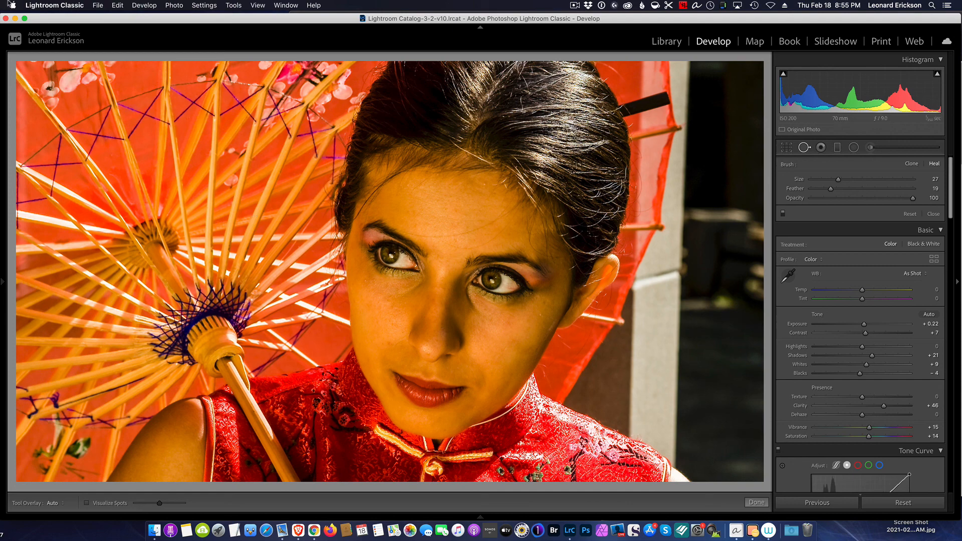
pyautogui.click(574, 6)
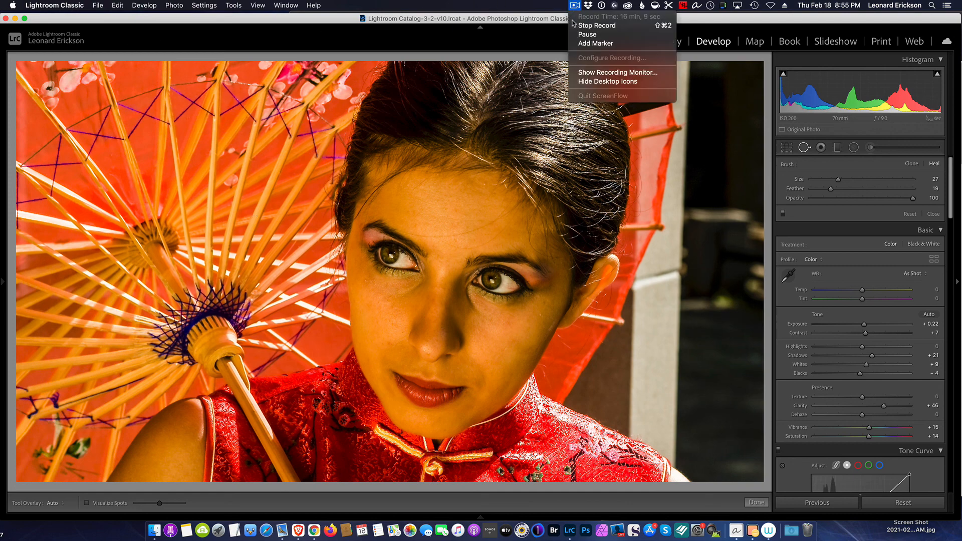
pyautogui.click(577, 25)
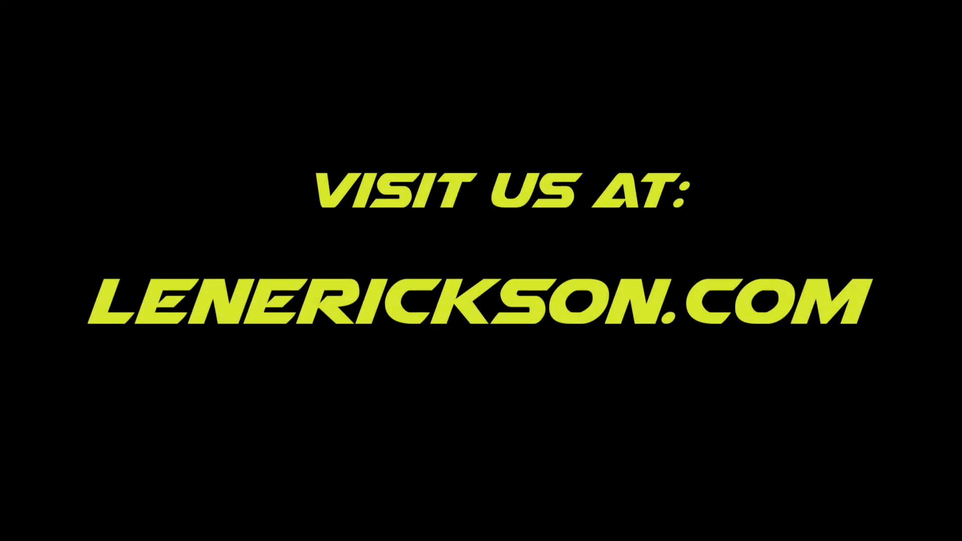